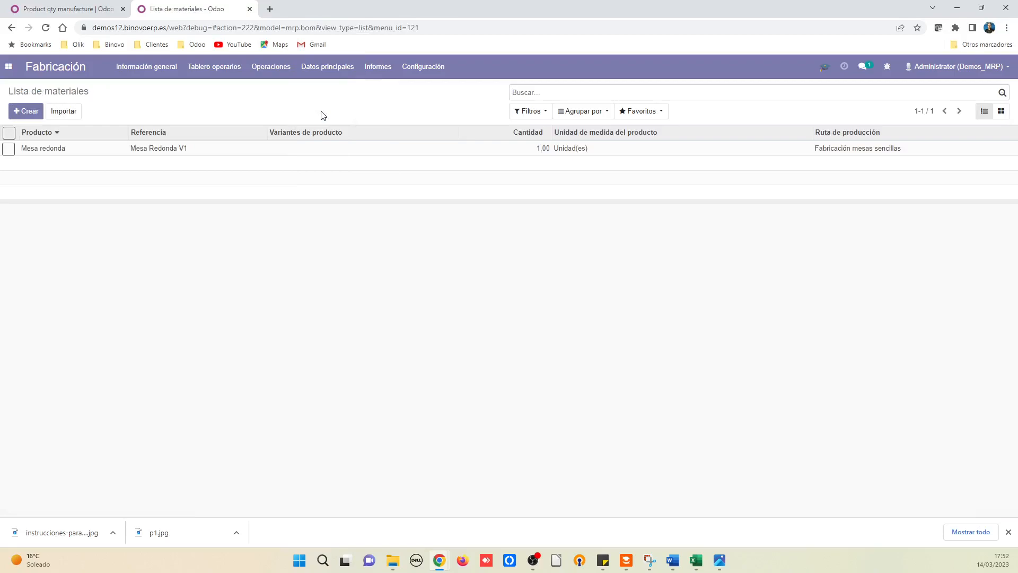
Step: Review the Mesa redonda bill of materials, and start a new one for the product Pan baguette mediana
left_click(221, 155)
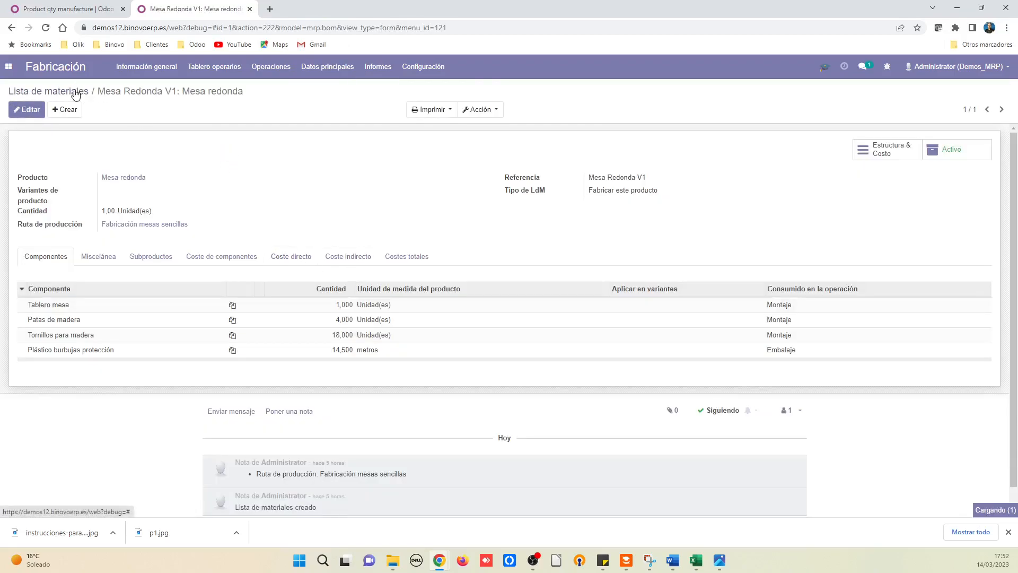
left_click(75, 90)
left_click(18, 111)
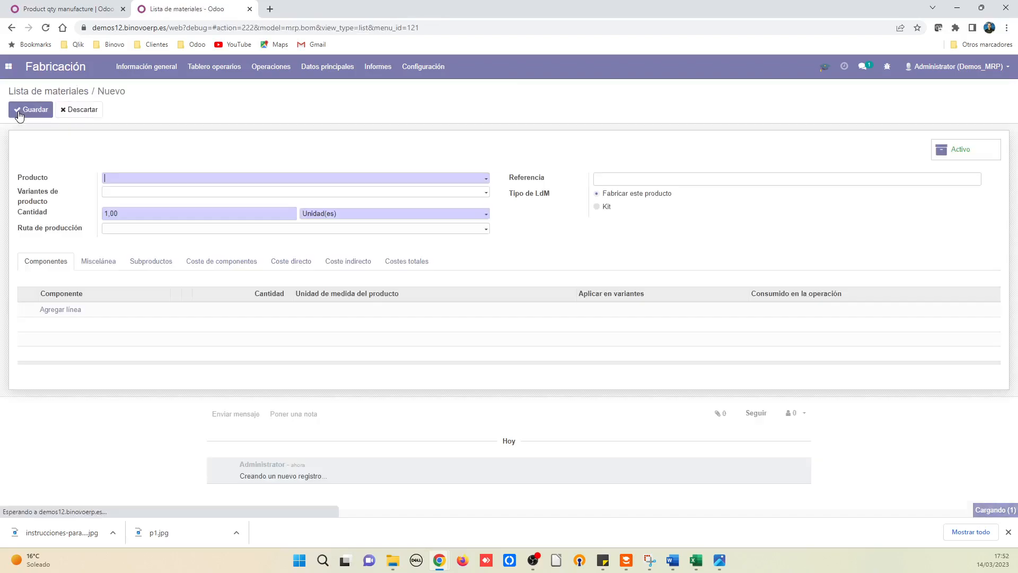
type("bague")
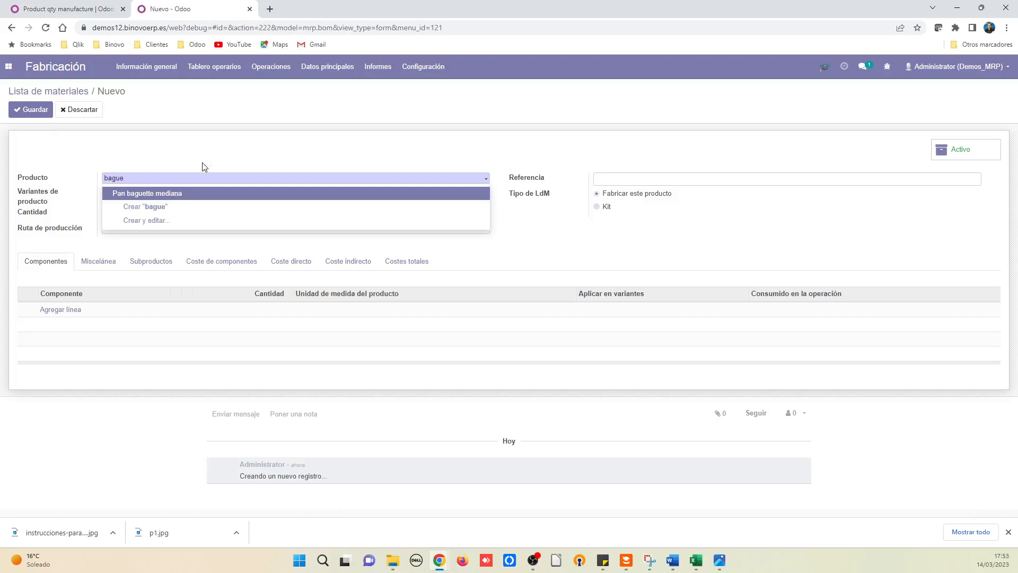
left_click(178, 197)
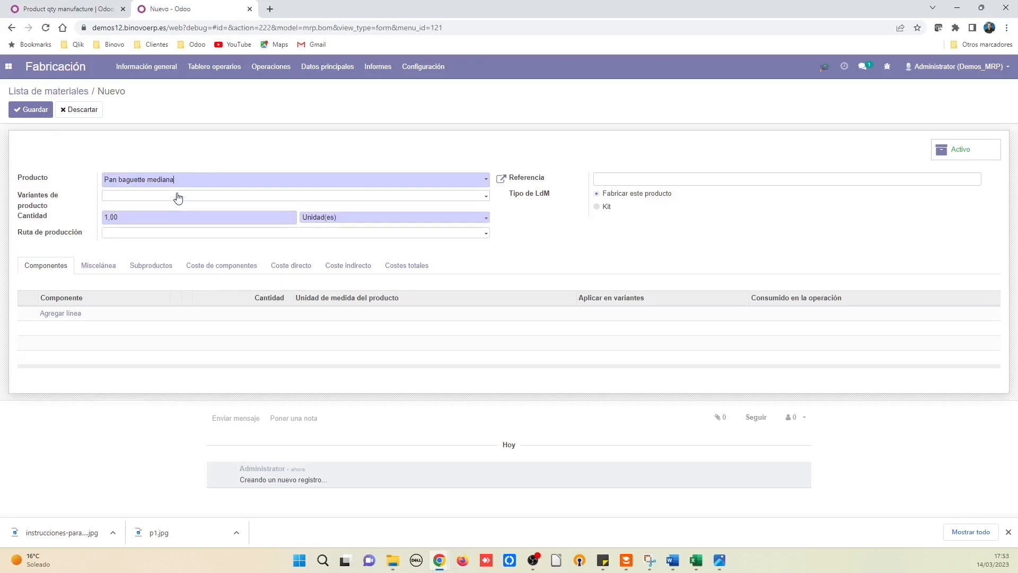
Step: Set the new bill of materials' reference to Fabricación Baguette V1
left_click(630, 180)
type("Fab")
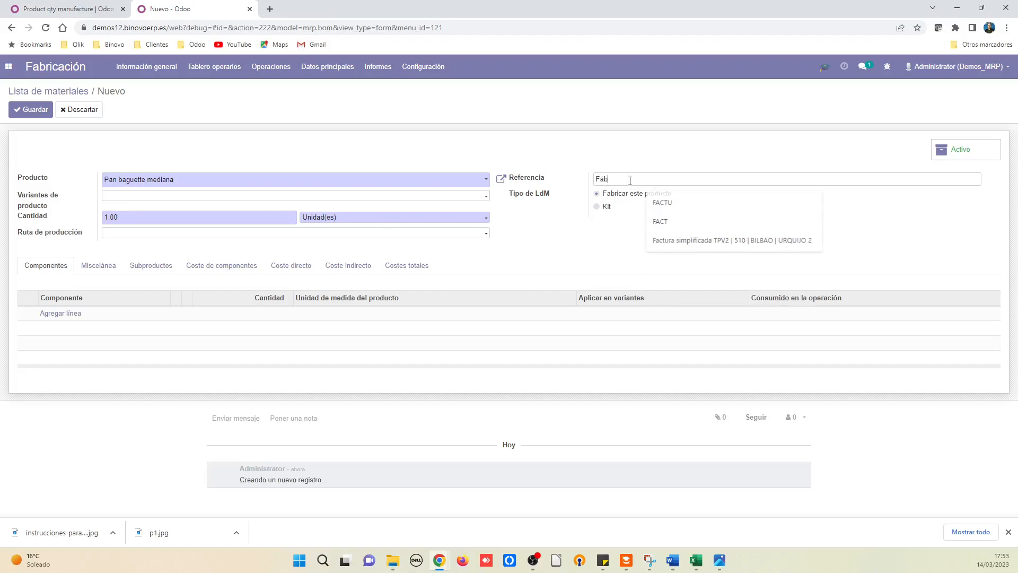
type("ricacio")
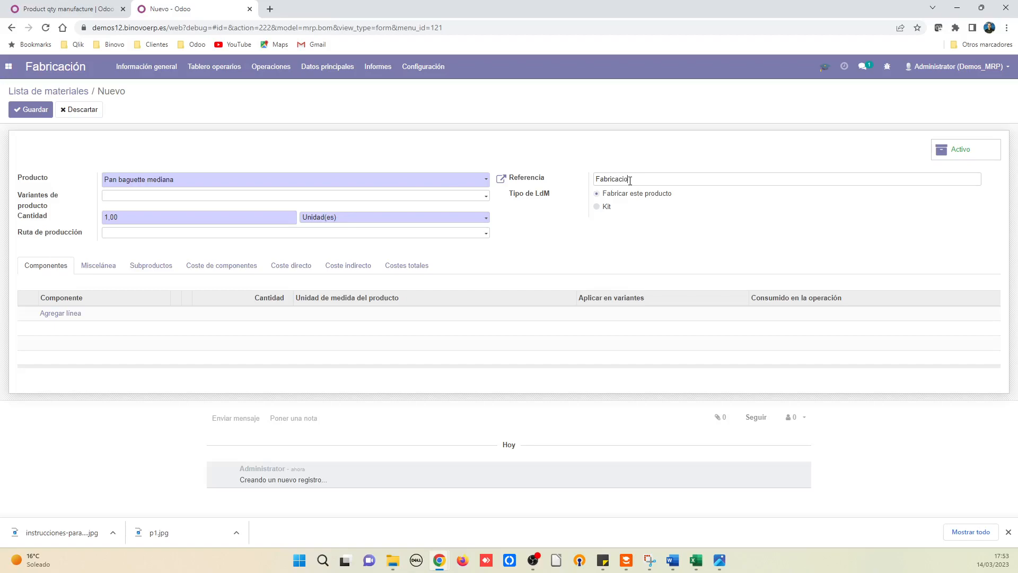
key("BackSpace")
type("ón Baguette V1")
left_click(628, 180)
key("BackSpace")
type("ó")
Step: Assign the production route Fabricación de Baguettes to the bill of materials, keeping the quantity at 1,00
left_click(136, 219)
left_click(223, 234)
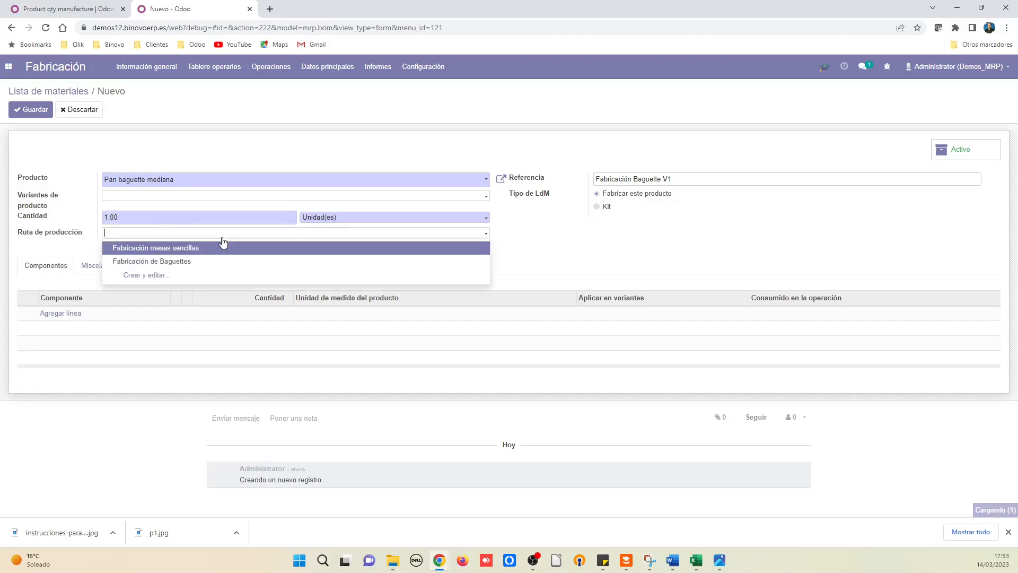
left_click(156, 263)
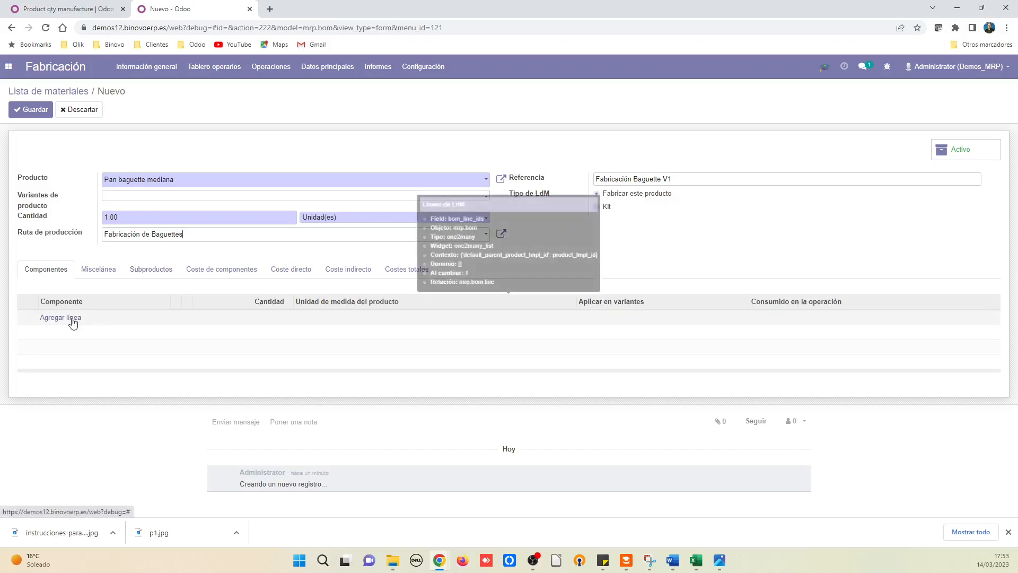
left_click_drag(136, 217, 89, 223)
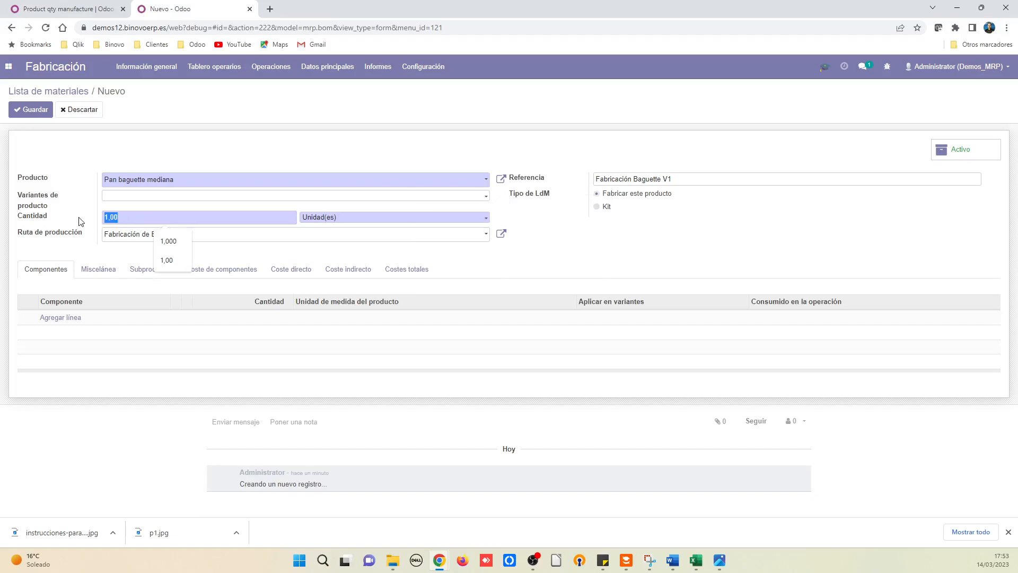
left_click(96, 245)
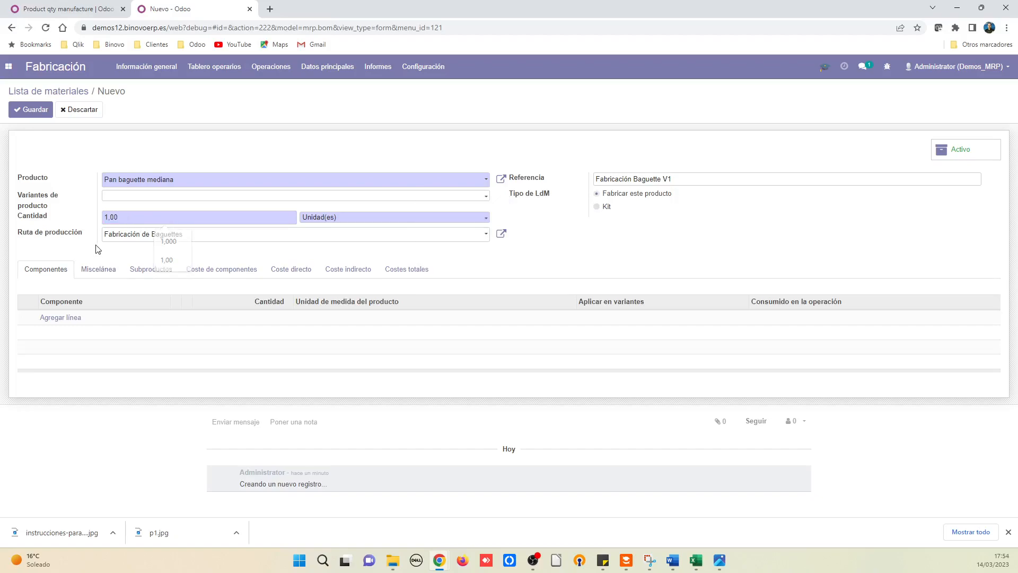
Step: Add the component Harina de trigo with a quantity of 0,200 kg, consumed in the Amasar operation
left_click(61, 318)
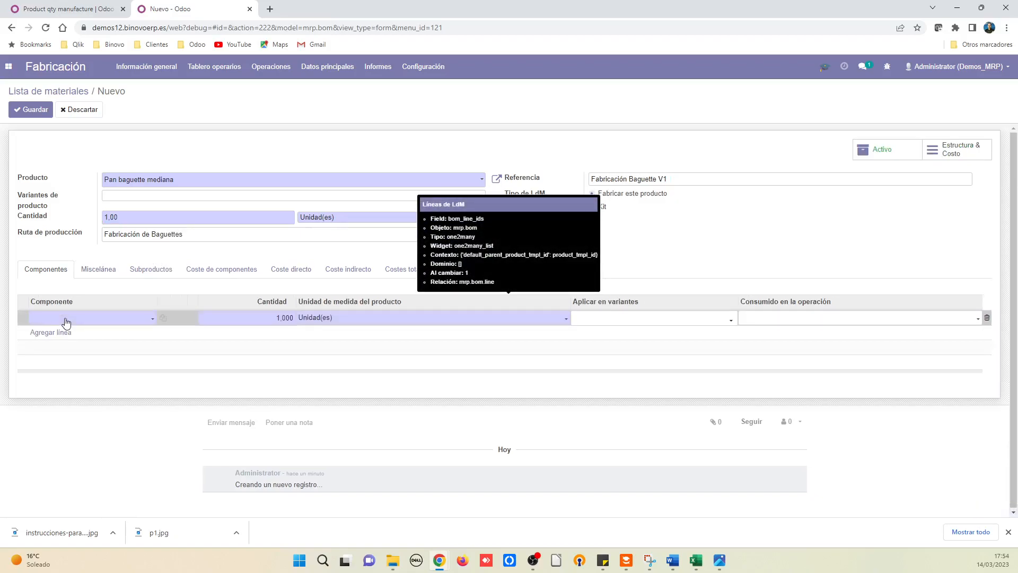
type("hari")
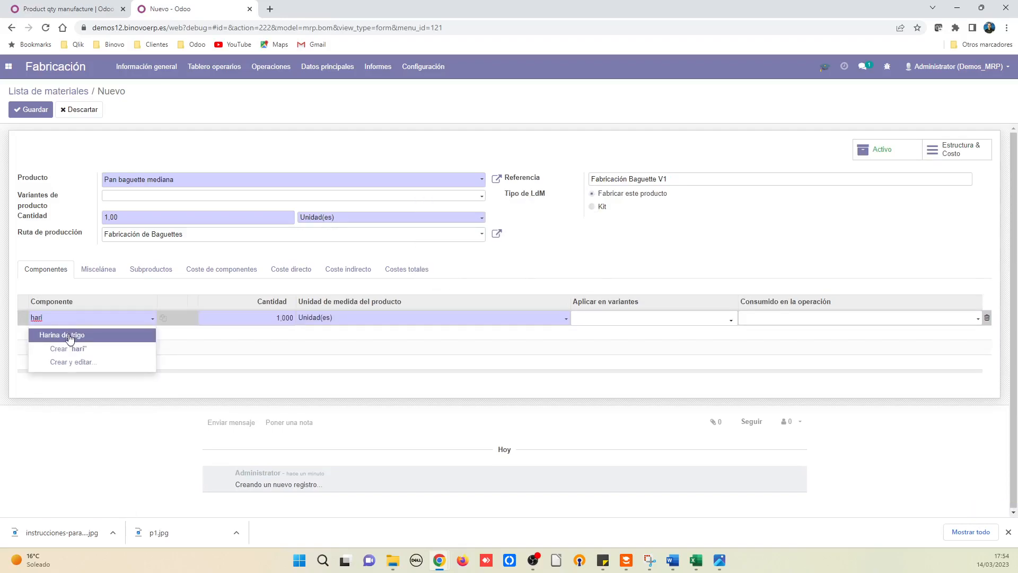
left_click(70, 337)
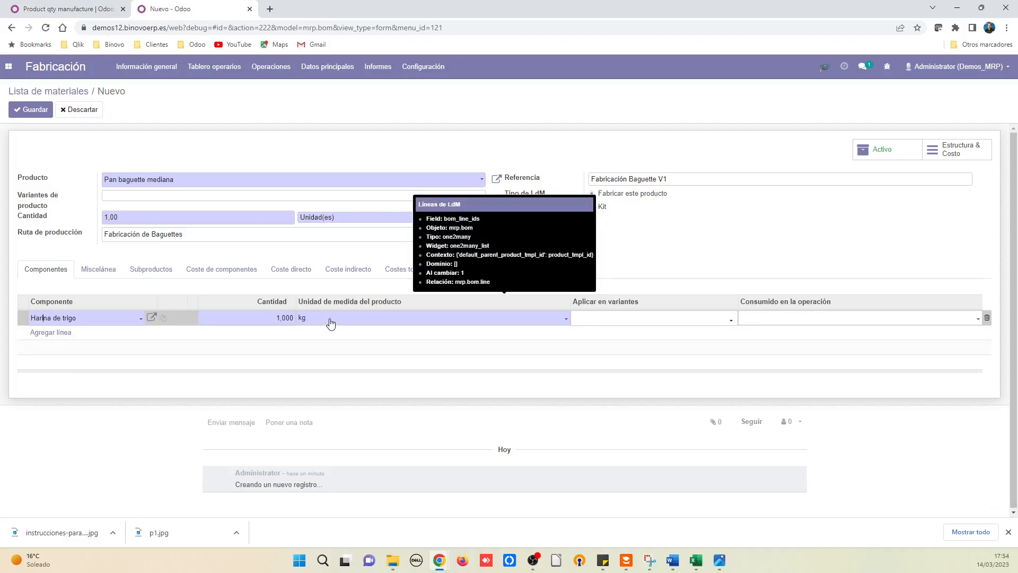
double_click(273, 318)
type("0")
type(".200")
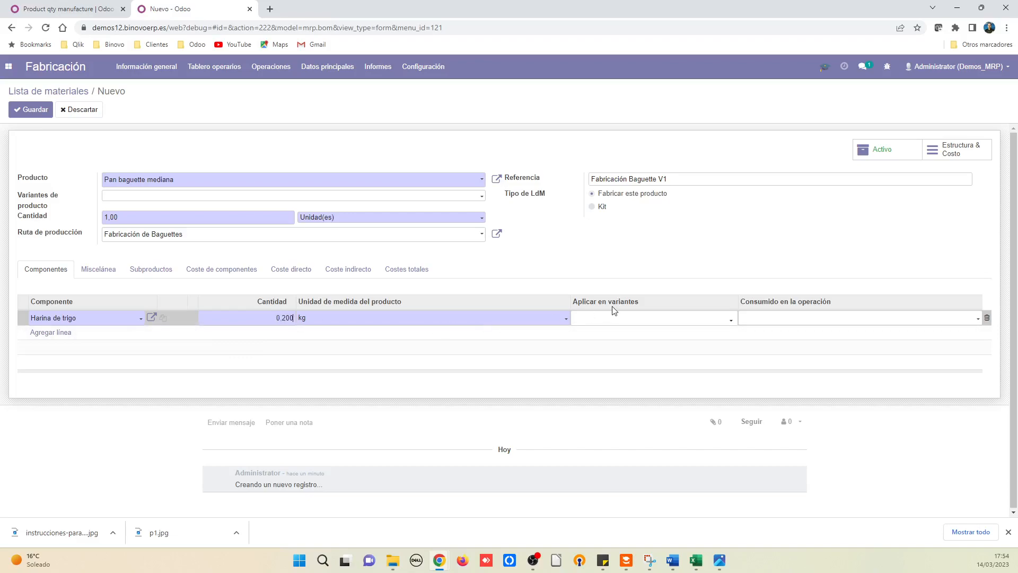
left_click(817, 322)
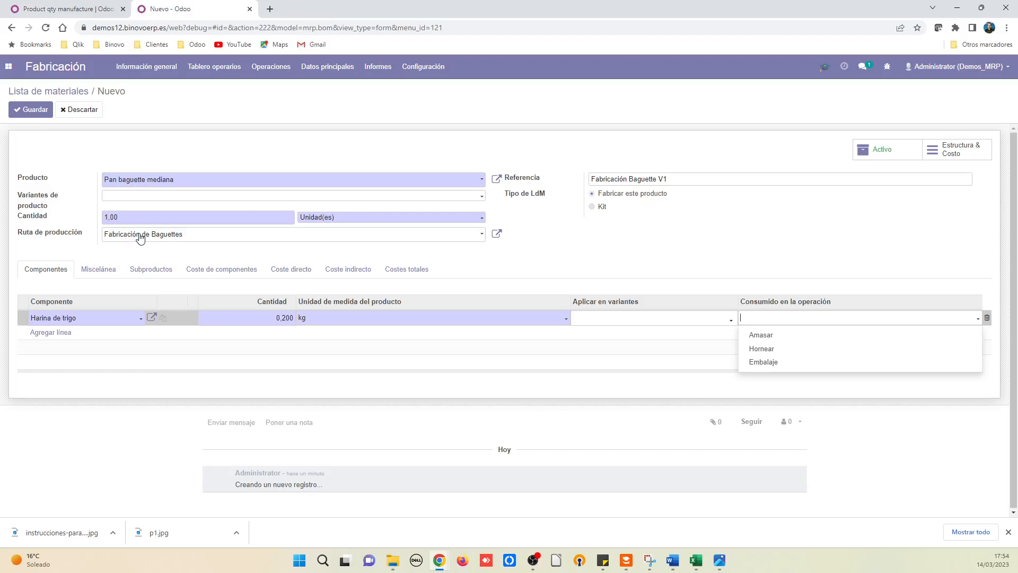
left_click(764, 337)
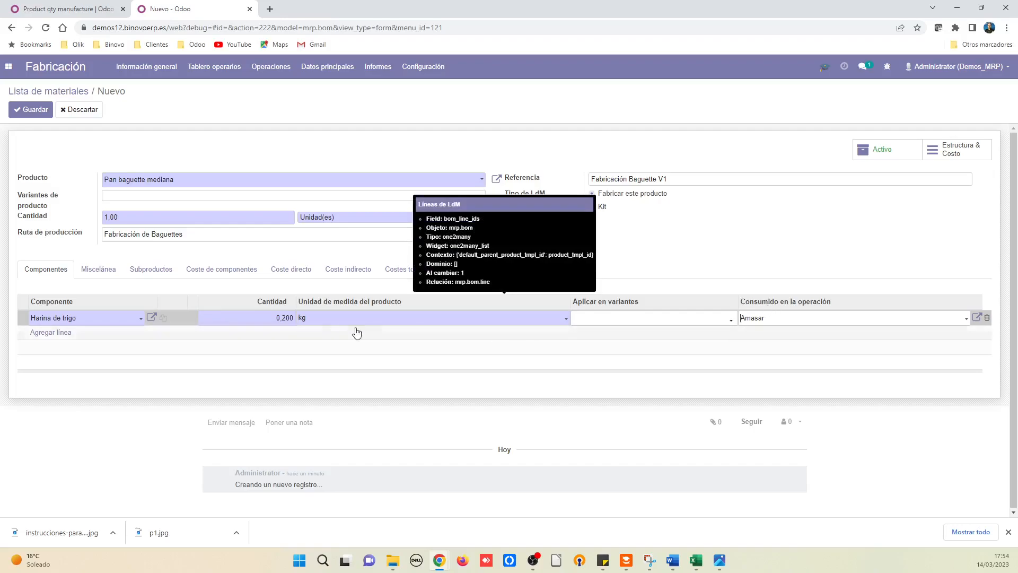
Step: Add the component Levadura with a quantity of 0,050 kg, consumed in the Amasar operation
left_click(61, 333)
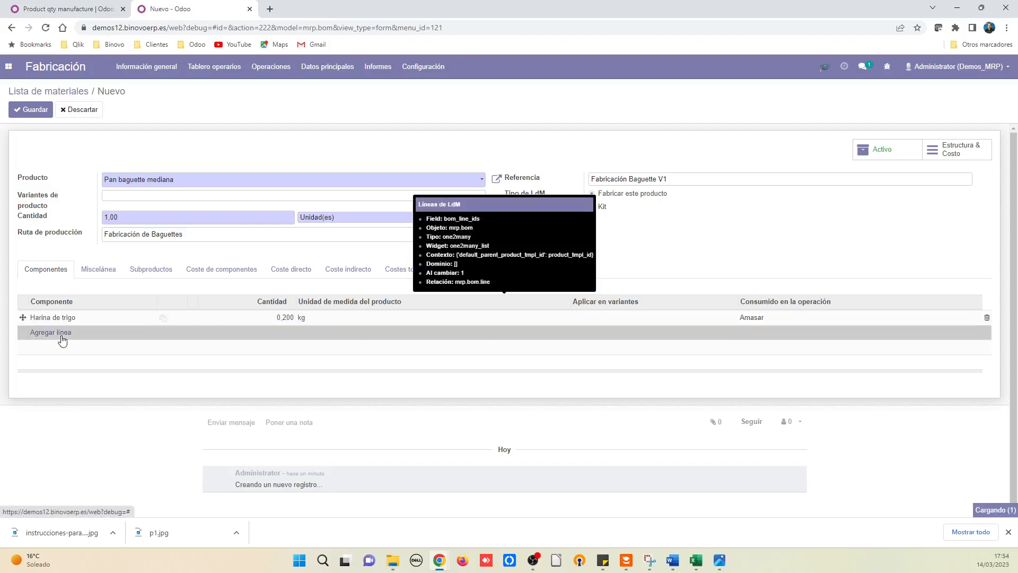
type("leva")
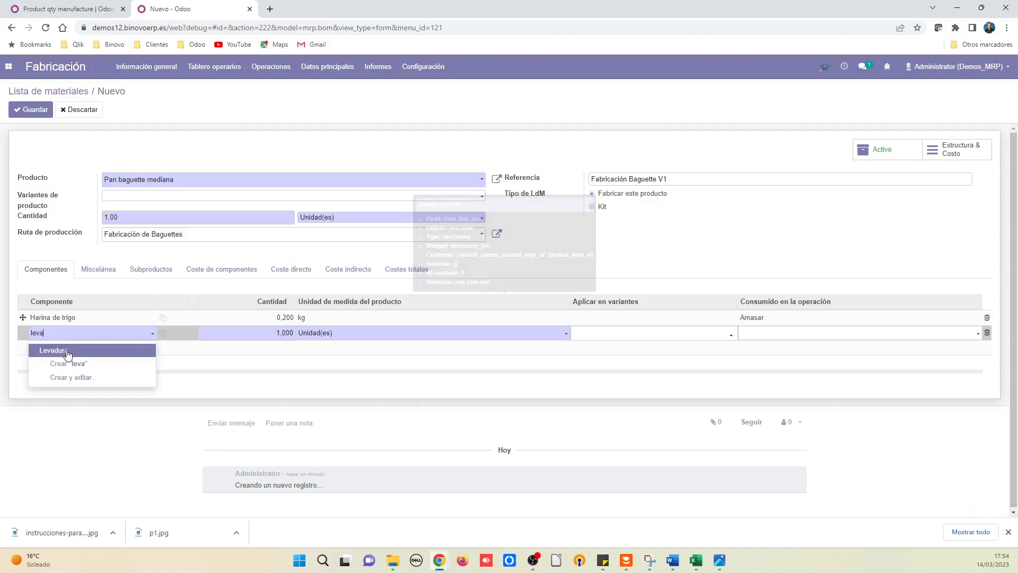
left_click(67, 351)
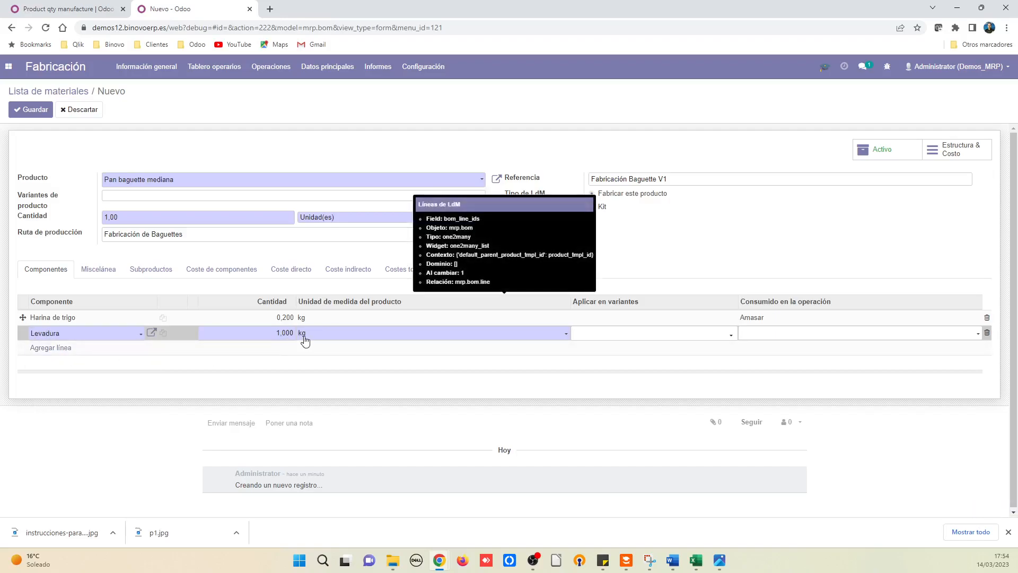
left_click(275, 333)
type("0.0")
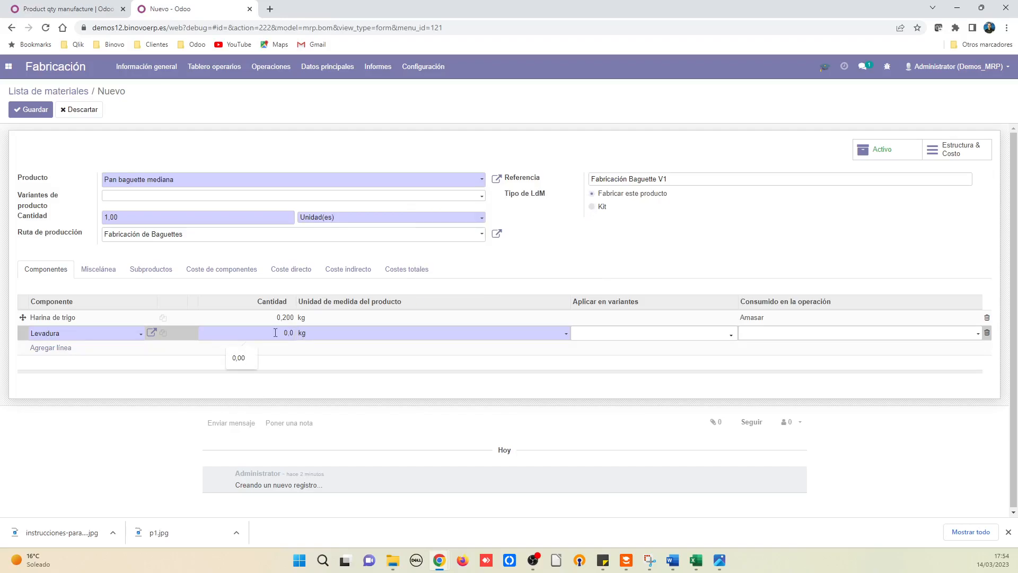
type("50")
left_click(805, 335)
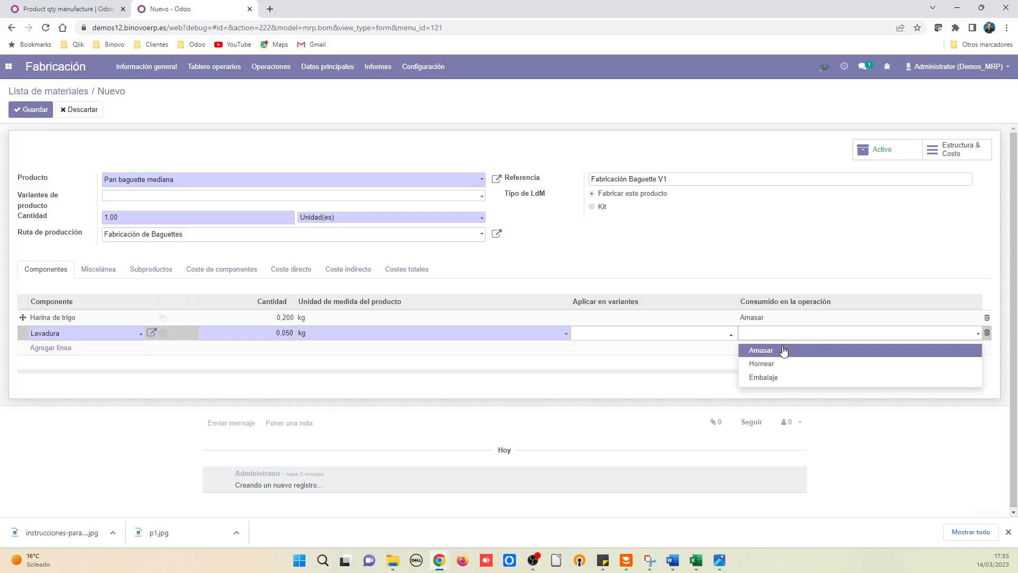
left_click(784, 351)
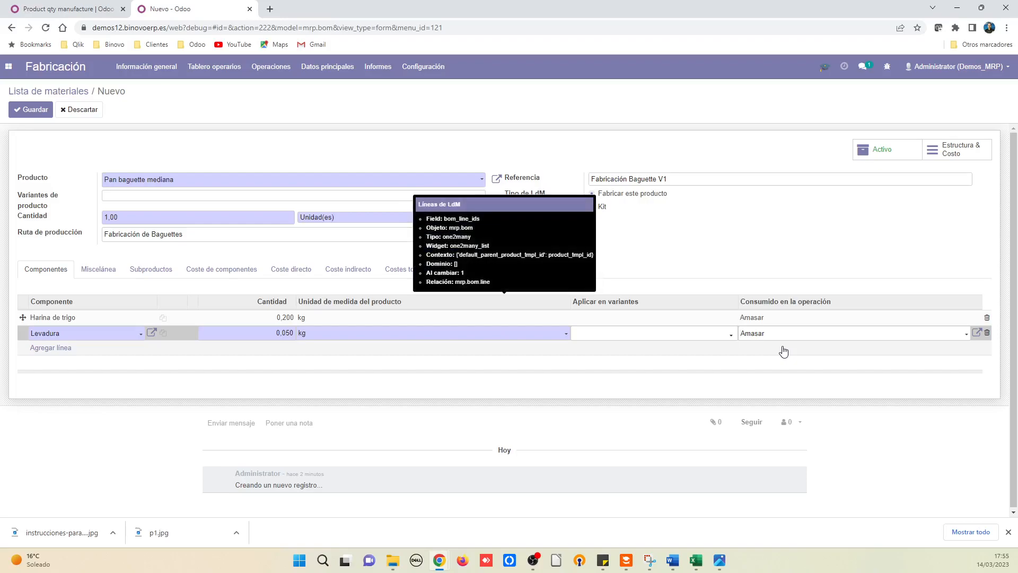
Step: Add the component Sal común with a quantity of 0,050 kg, consumed in the Amasar operation
left_click(48, 349)
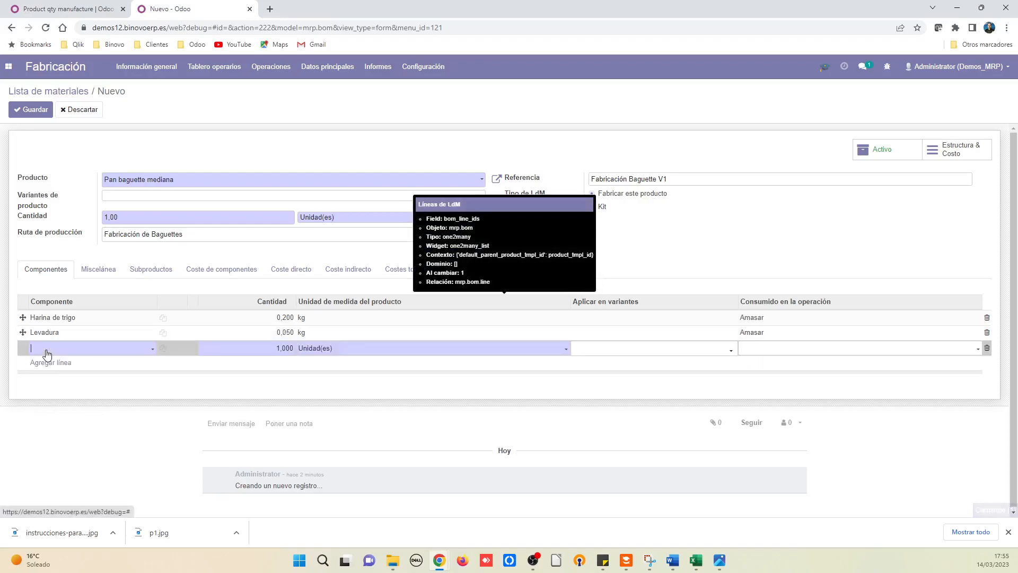
type("sal")
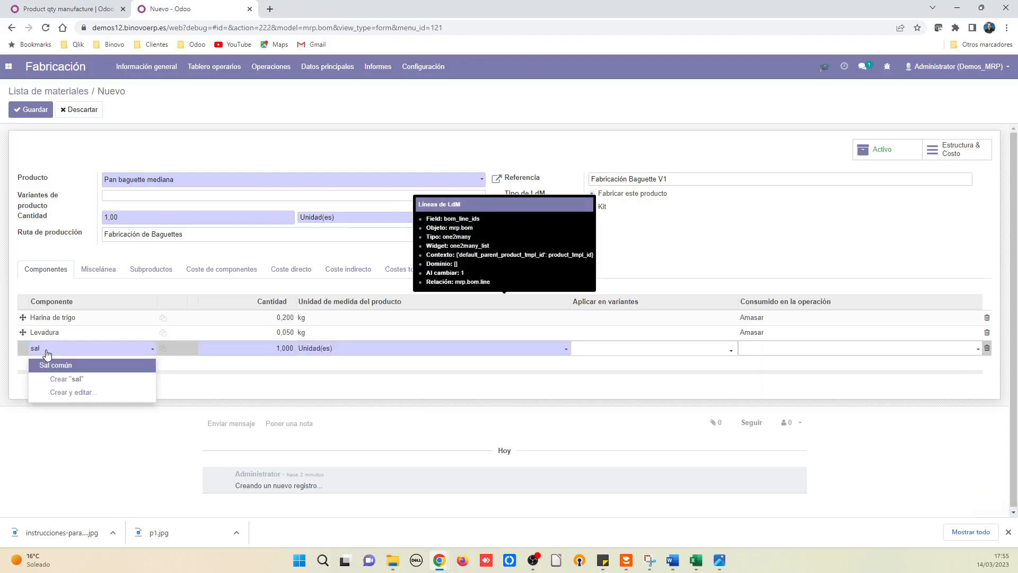
left_click(48, 365)
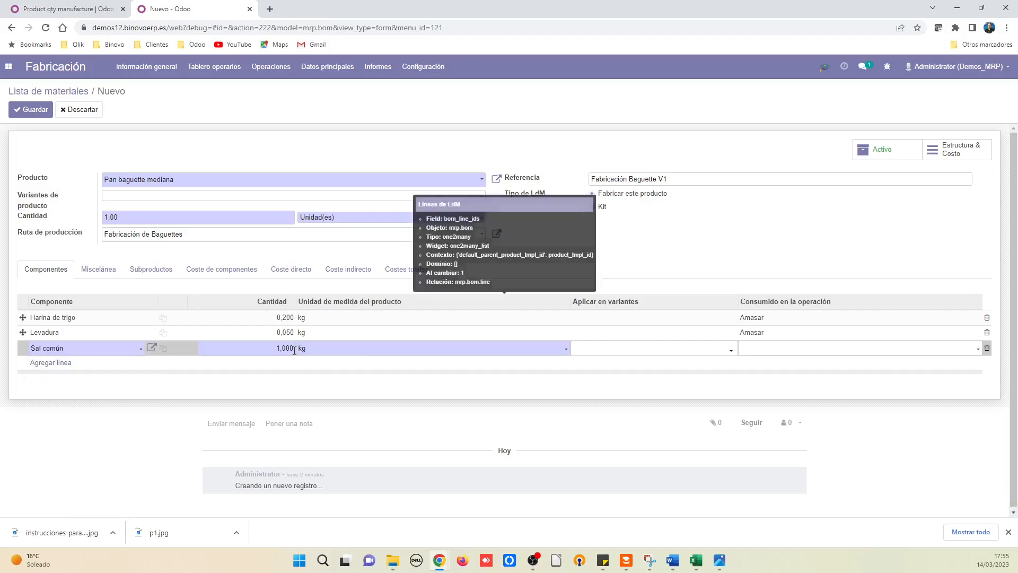
double_click(276, 349)
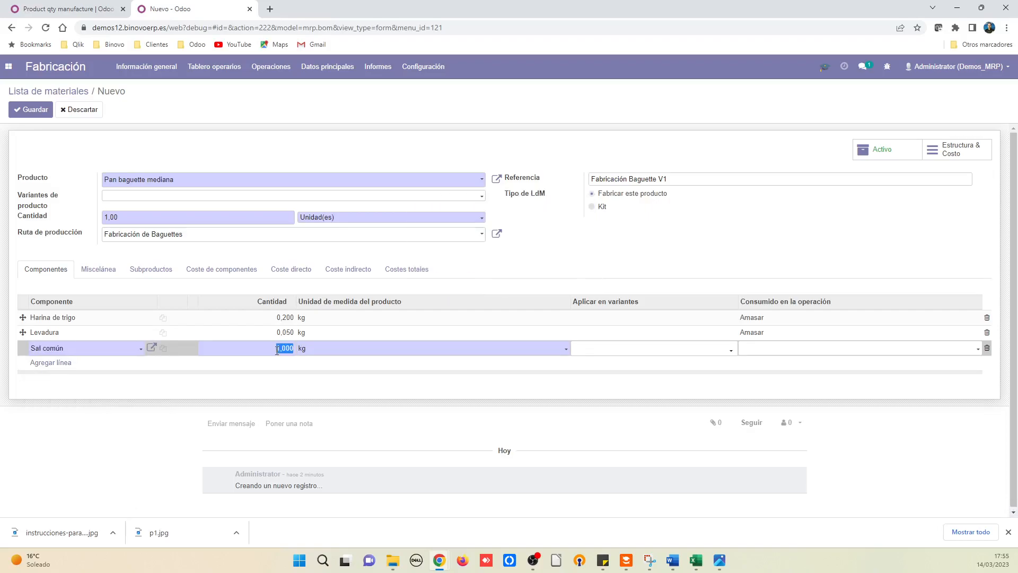
type("0,05")
left_click(764, 351)
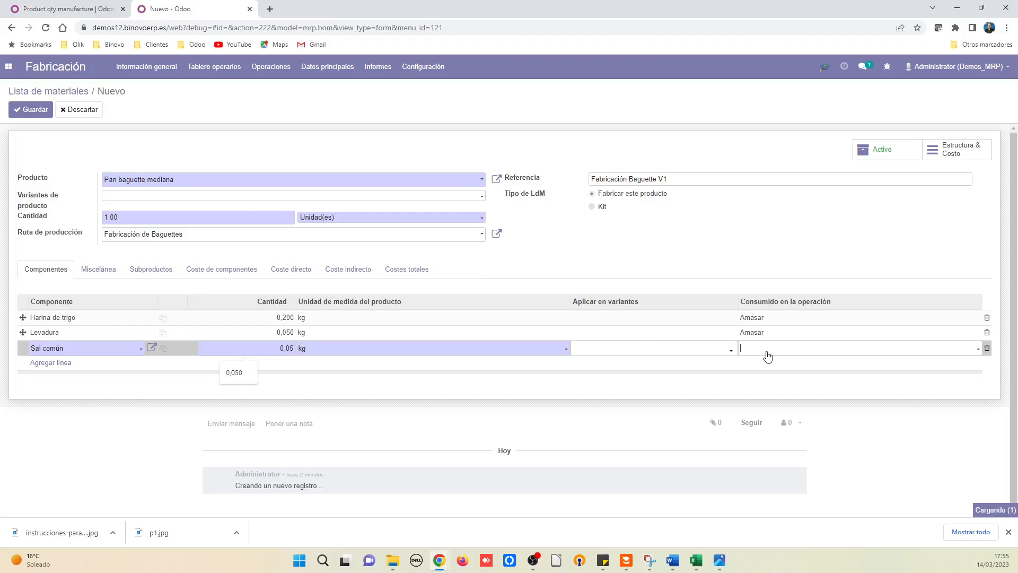
left_click(767, 365)
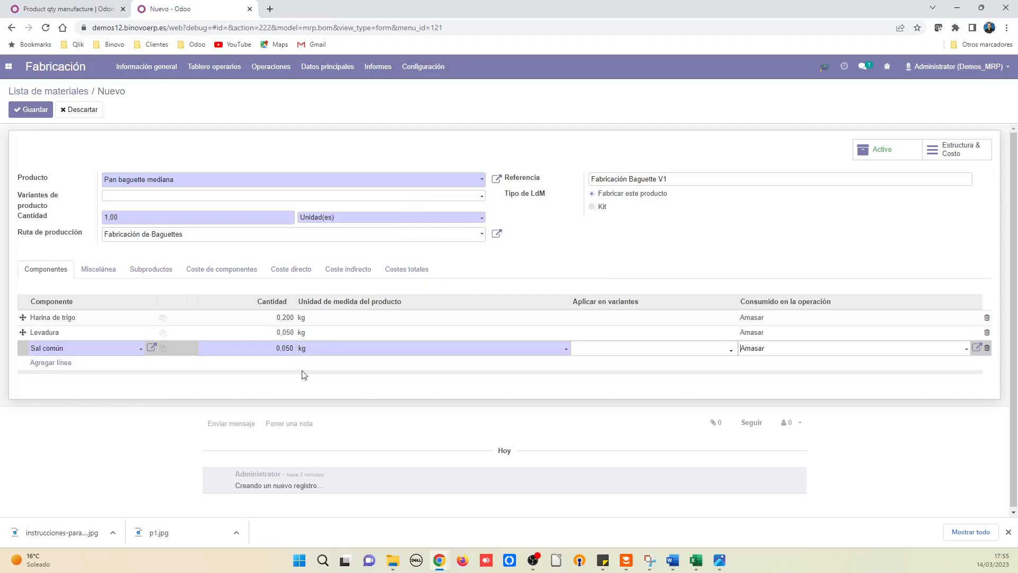
Step: Add one unit of Bolsa de pan consumed in the Embalaje operation, then save the bill of materials and return to the list
left_click(49, 363)
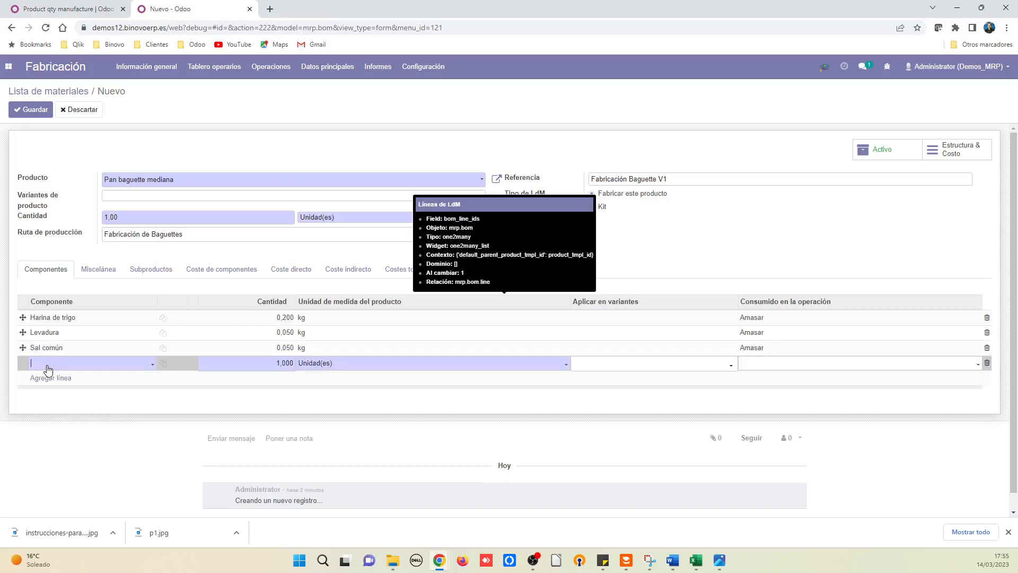
type("bol")
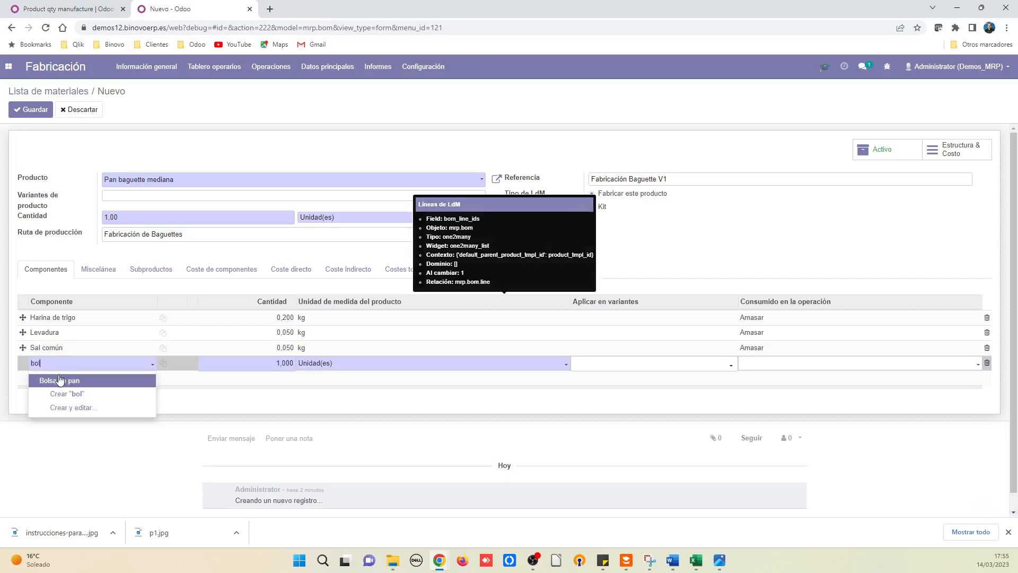
left_click(60, 380)
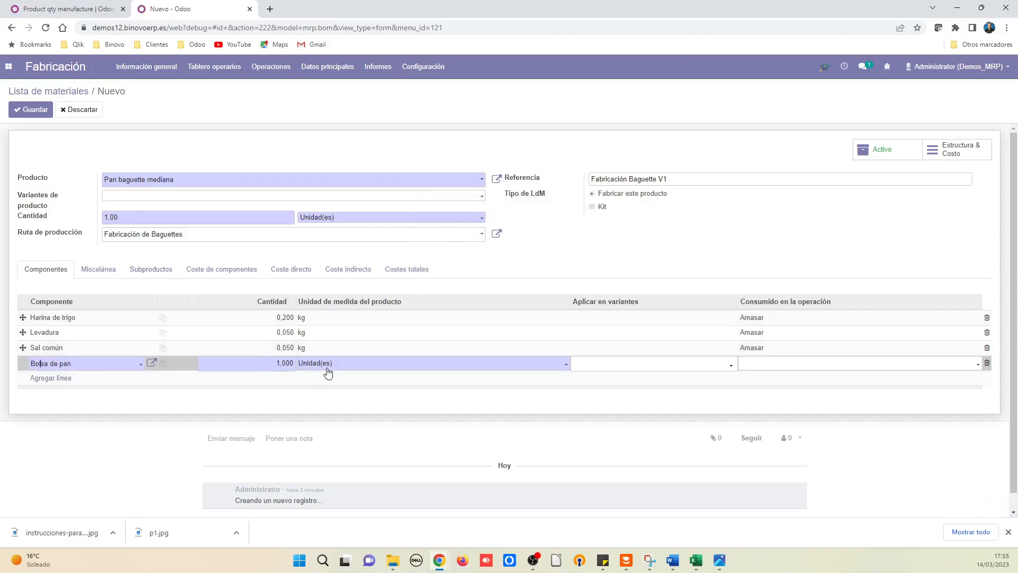
left_click(785, 367)
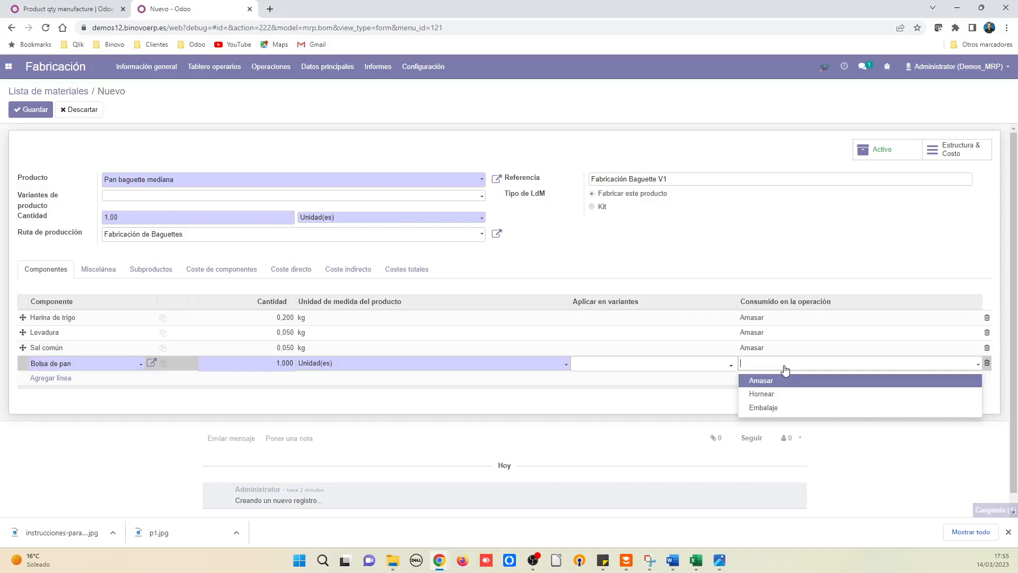
left_click(773, 408)
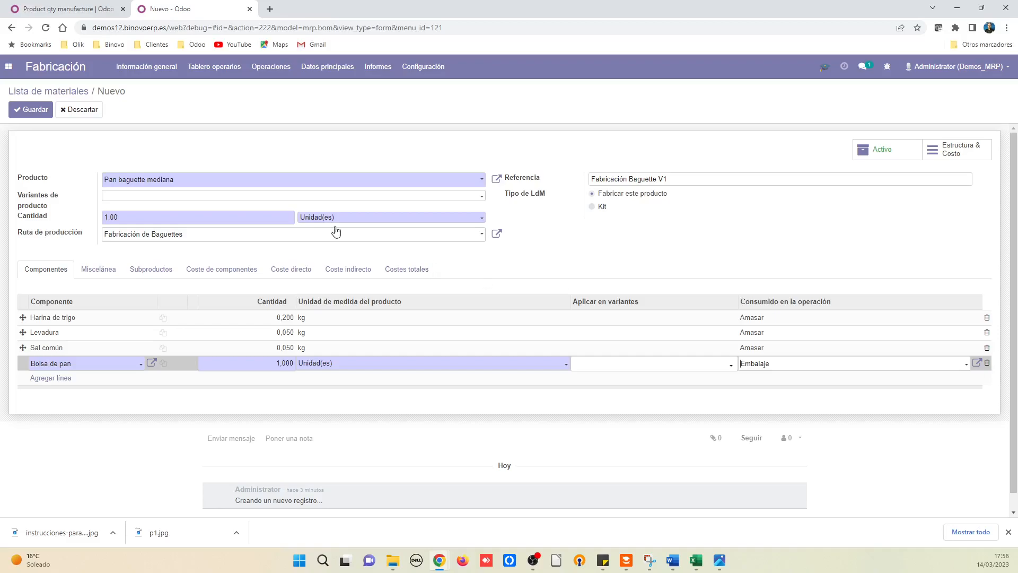
left_click(30, 110)
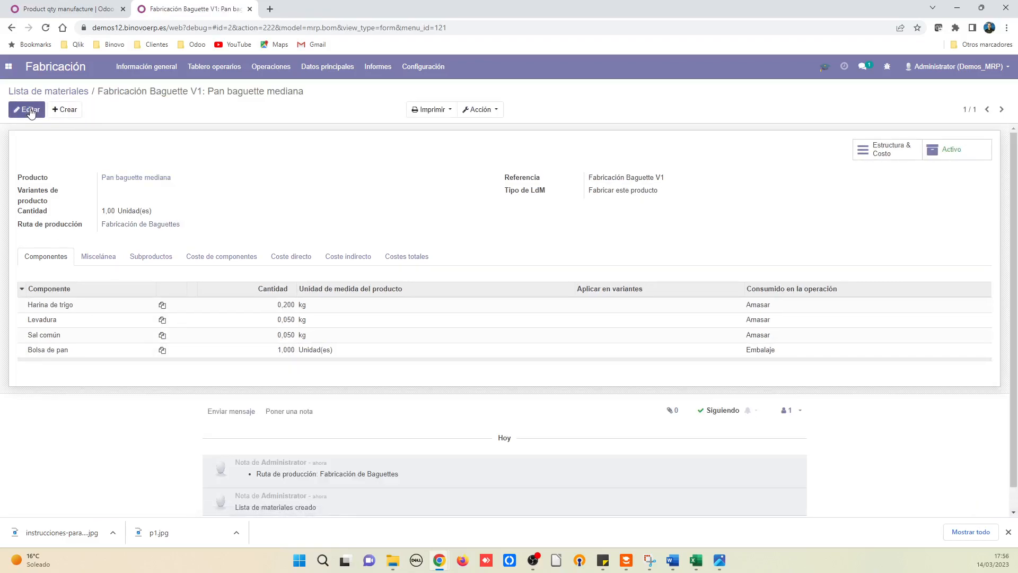
left_click(66, 94)
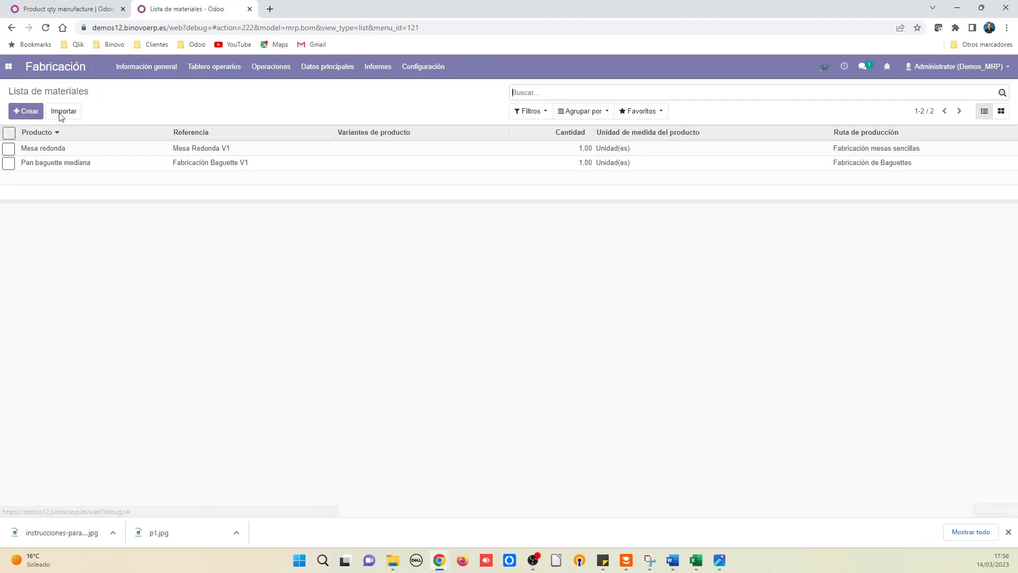
Step: Open the Pan baguette mediana bill of materials for editing and set its manufacturing readiness to "Cuando los componentes para la 1er operación están disponibles"
left_click(76, 164)
mouse_move(232, 317)
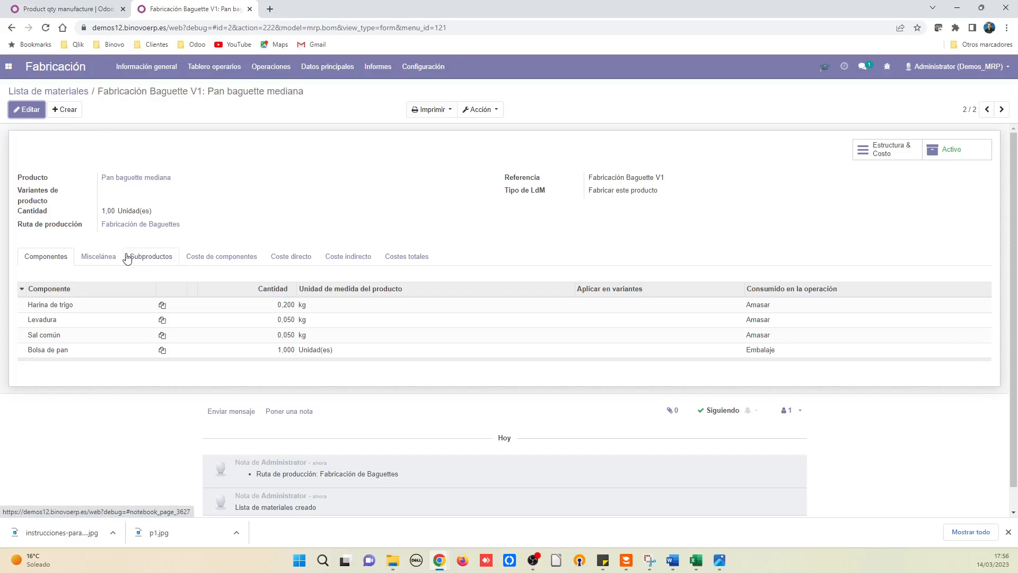
left_click(97, 263)
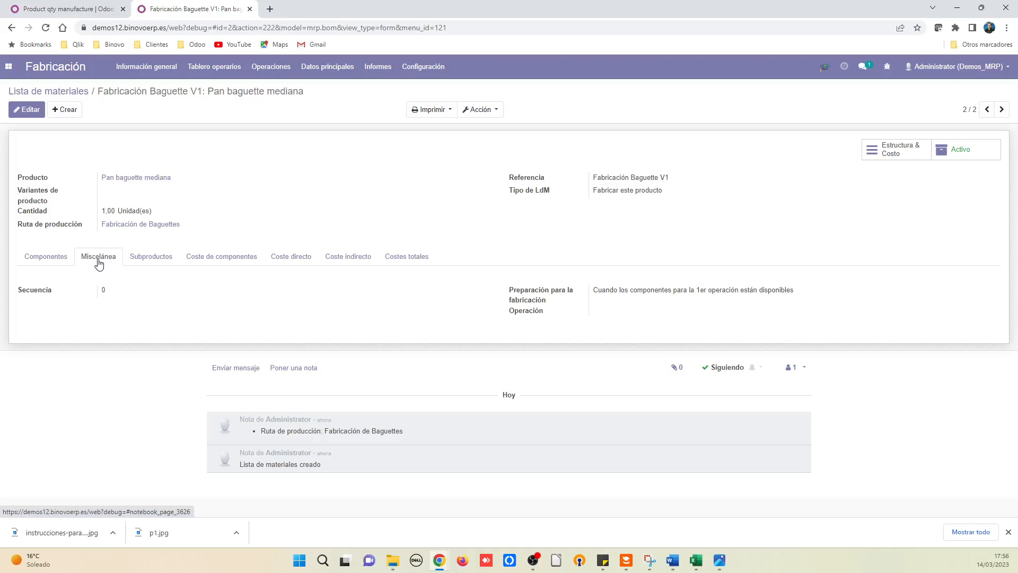
left_click(26, 109)
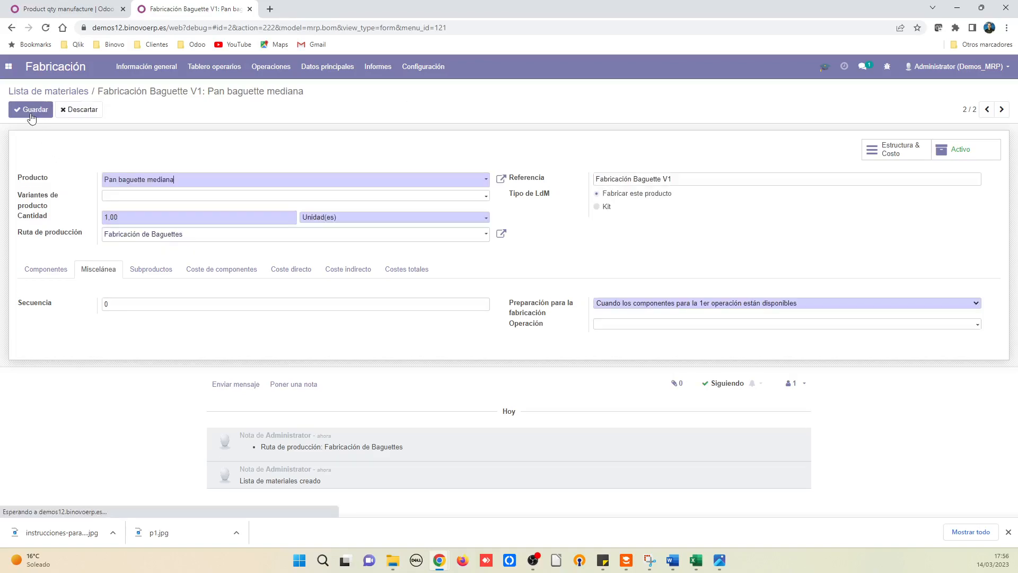
left_click(698, 307)
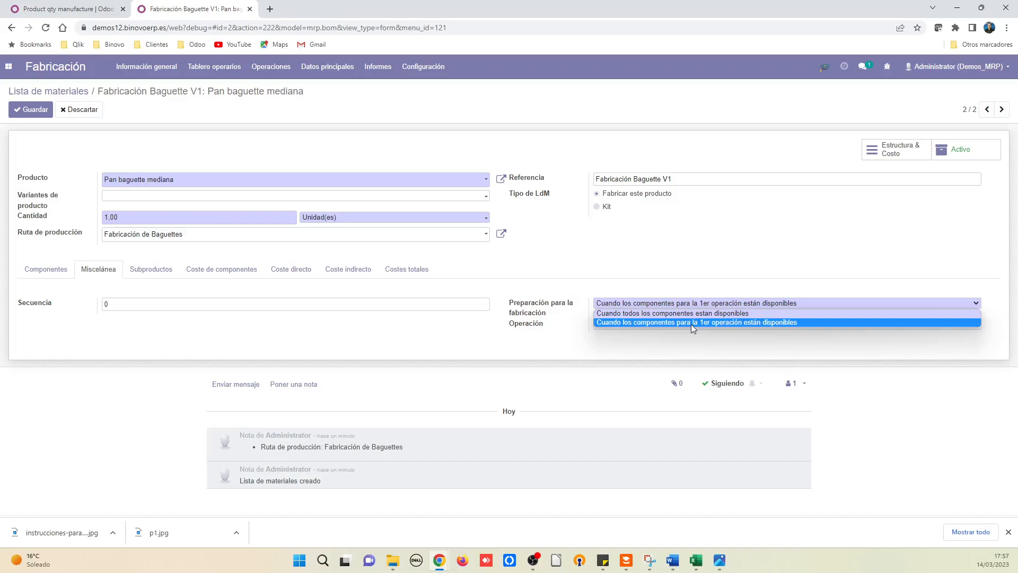
left_click(691, 324)
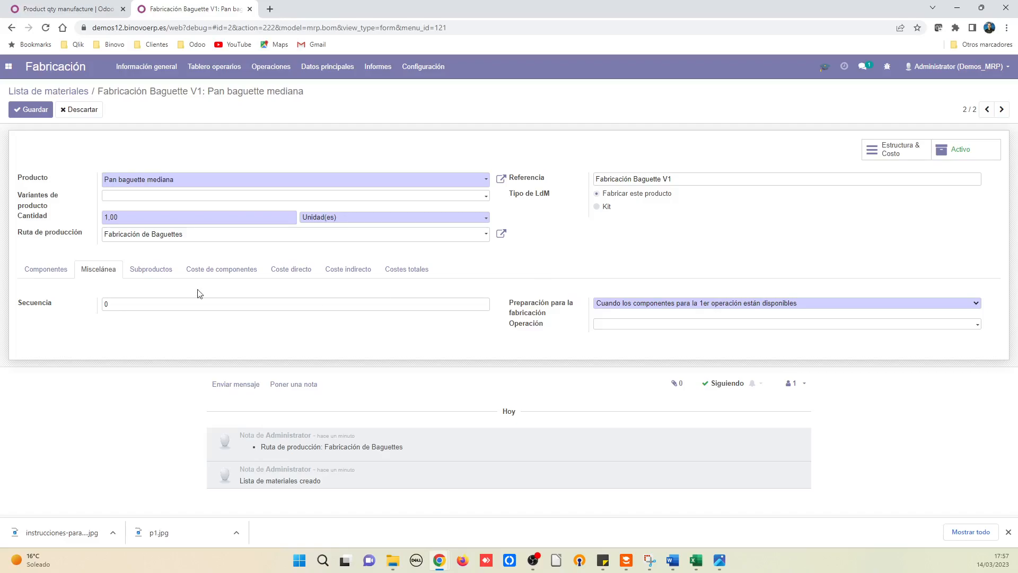
Step: Review the operations consuming the components, then check the available manufacturing readiness options and operation types without changing them
left_click(47, 271)
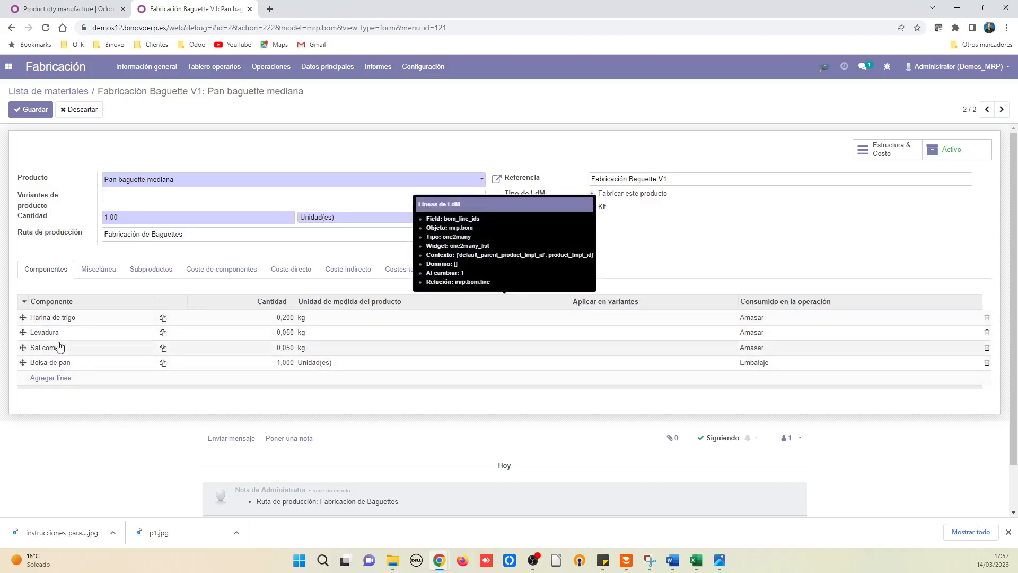
left_click(99, 275)
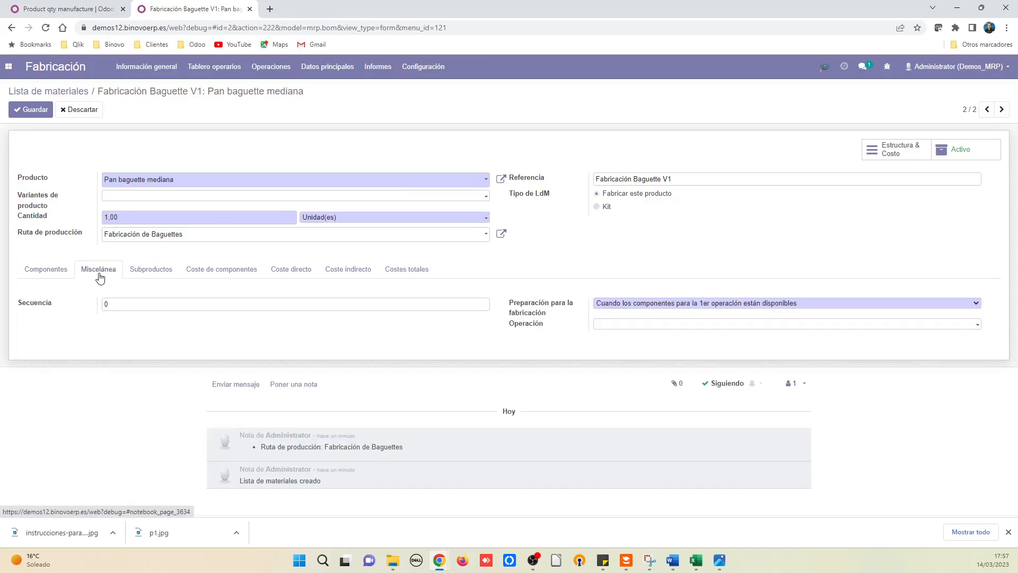
left_click(811, 302)
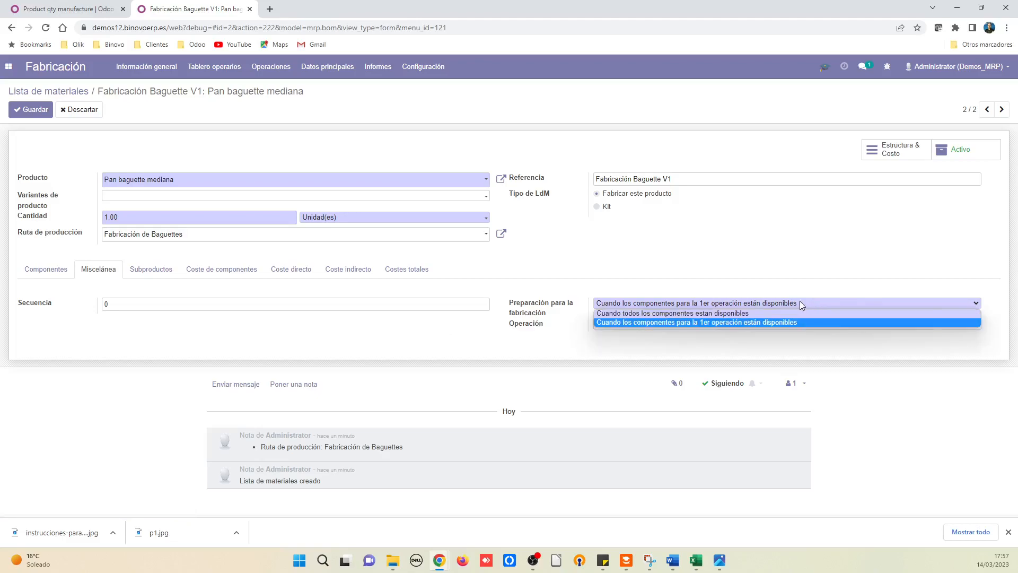
left_click(679, 322)
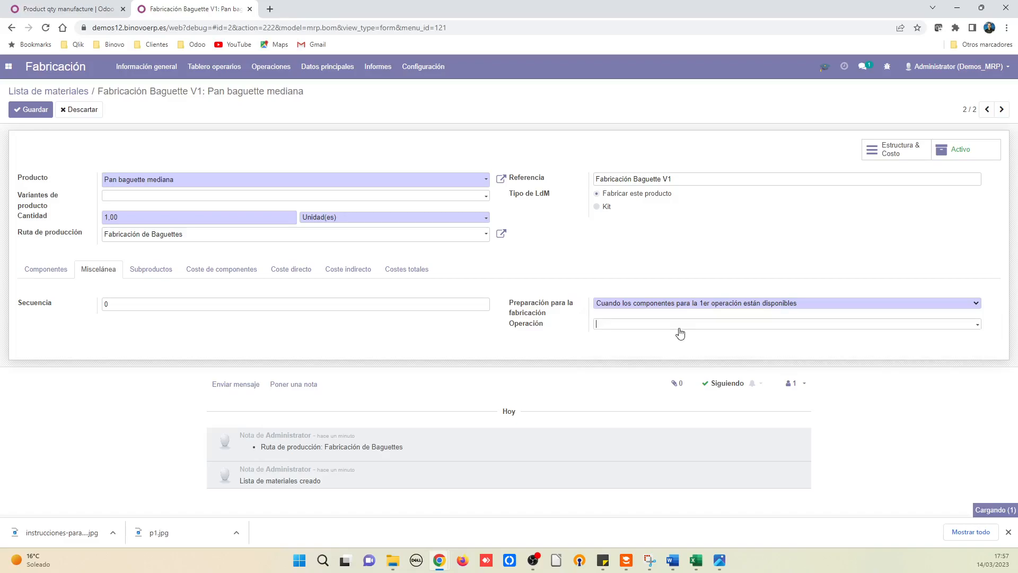
left_click(678, 326)
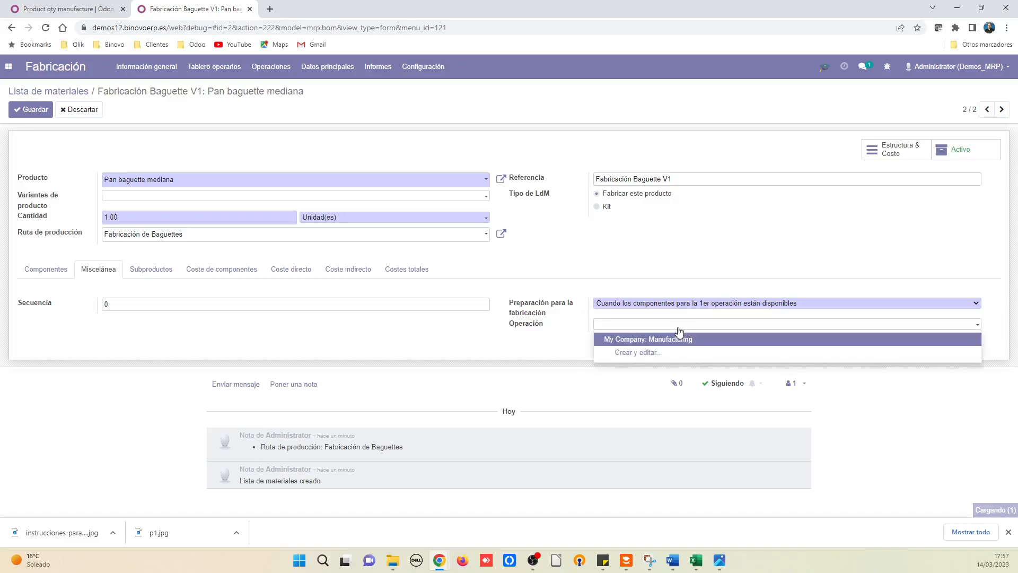
left_click(562, 343)
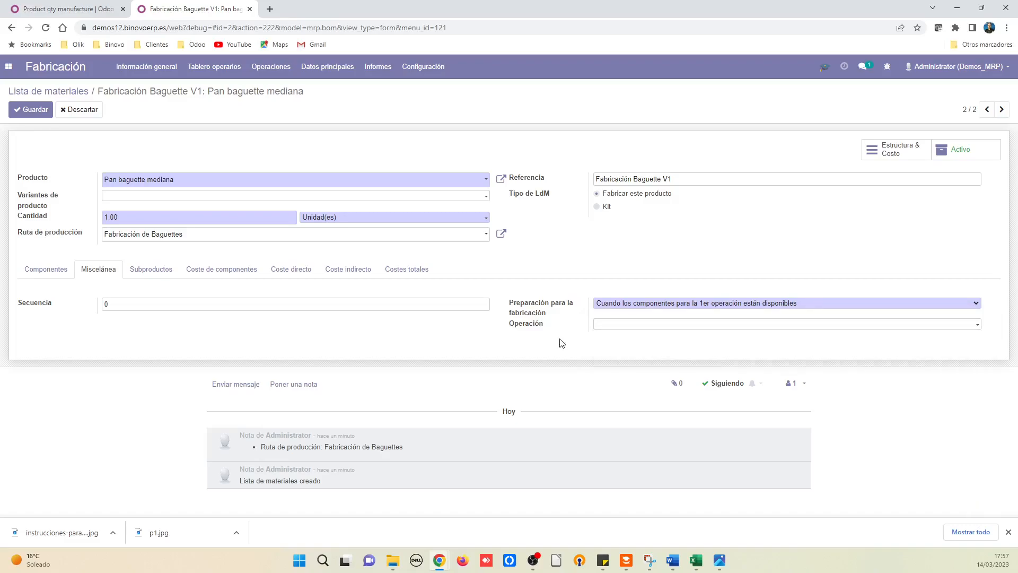
Step: Examine the by-products and the component, direct, indirect and total costs of the baguette bill of materials
left_click(153, 272)
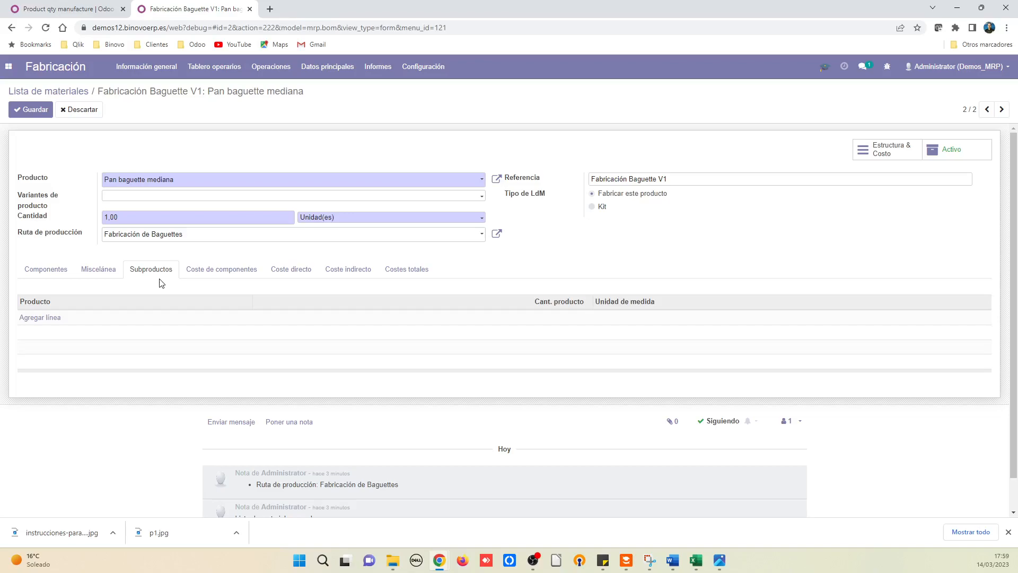
left_click(240, 280)
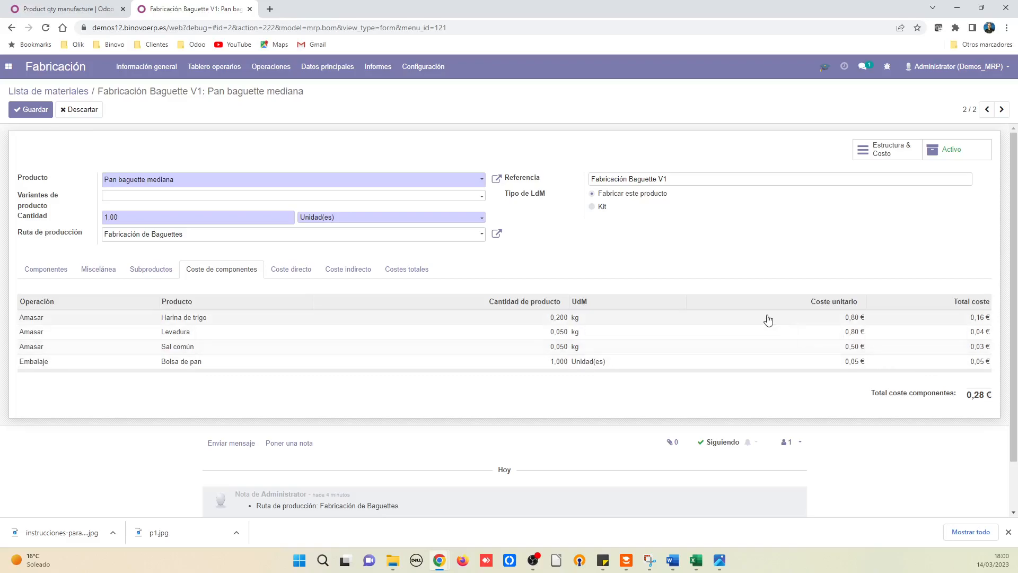
left_click(297, 275)
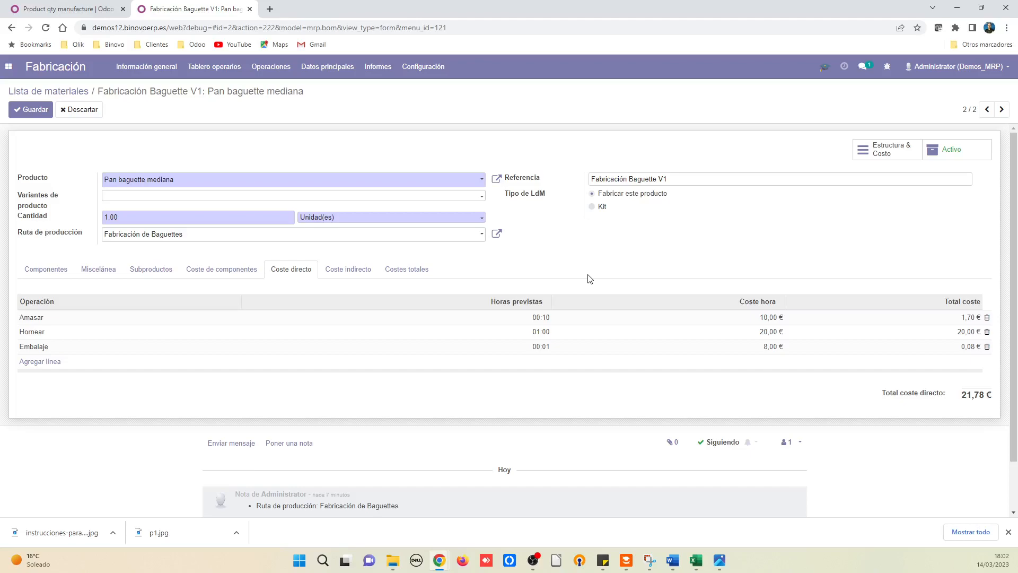
left_click(343, 271)
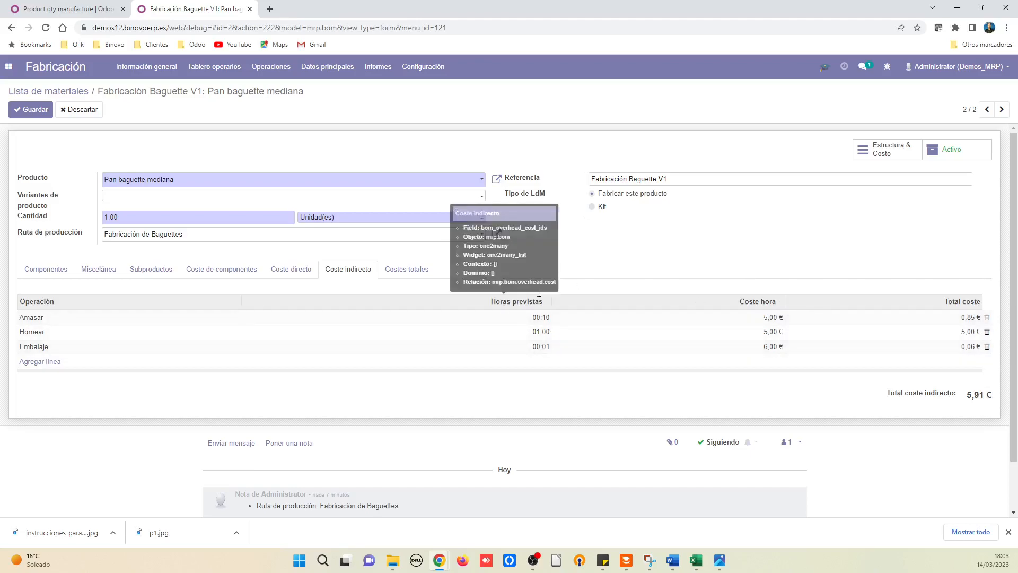
left_click(424, 270)
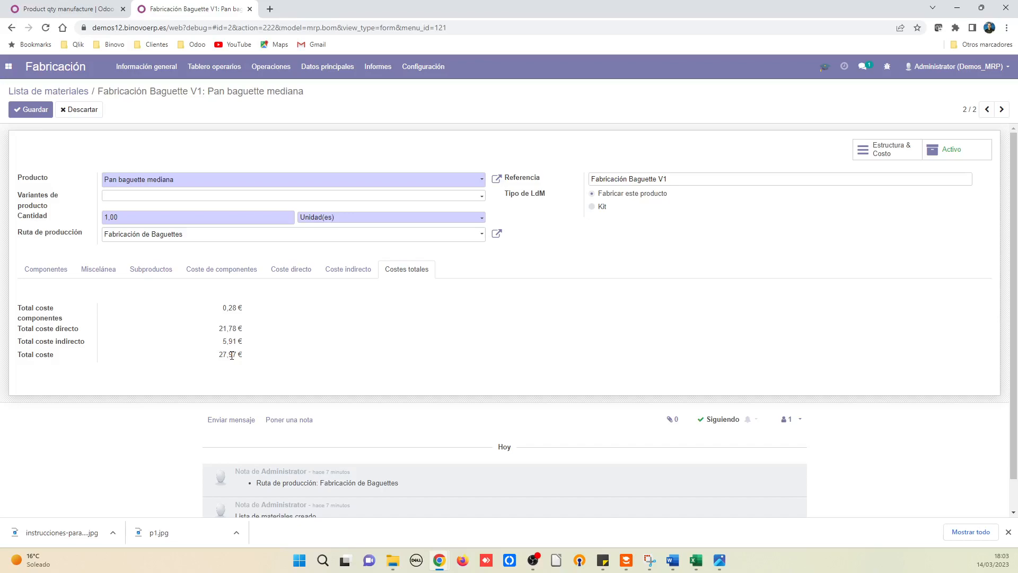
Step: Go back through the cost and by-product sections to the component list and save the bill of materials
left_click(352, 269)
left_click(294, 269)
left_click(238, 270)
left_click(151, 271)
left_click(99, 271)
left_click(38, 273)
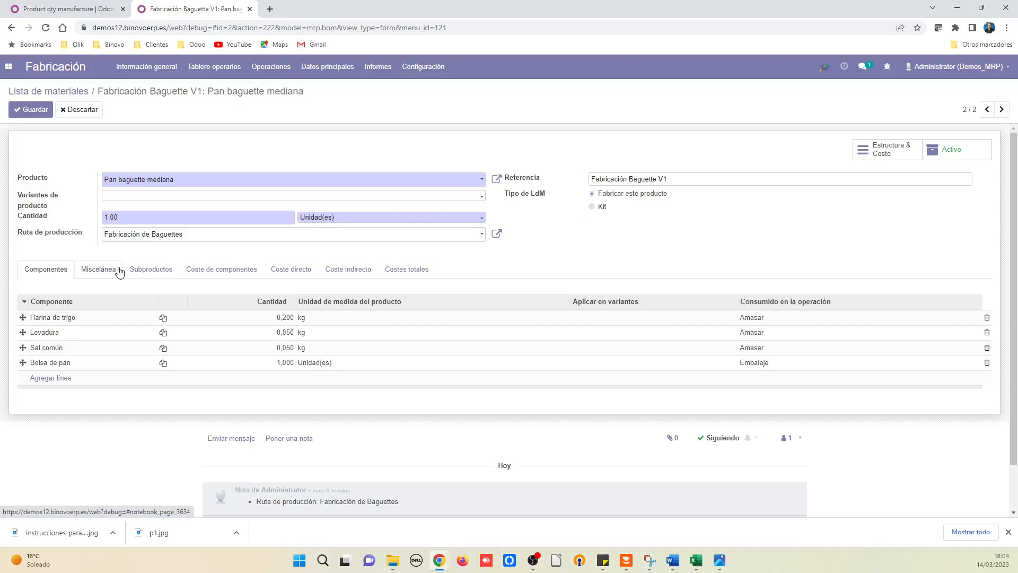
left_click(38, 111)
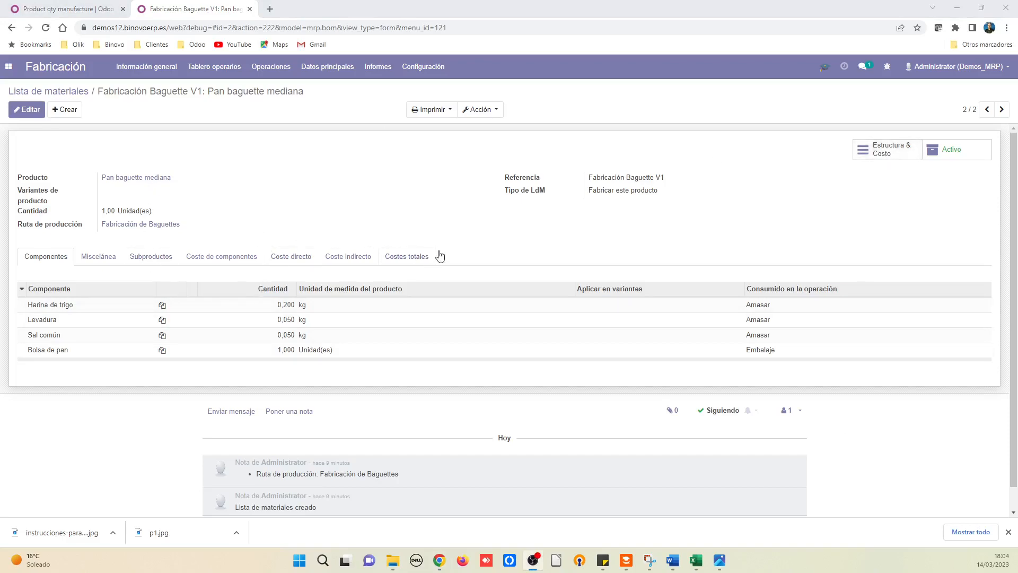
Step: Open the structure and cost report of the bill of materials and examine its operations breakdown for 1 and 100 units
left_click(892, 155)
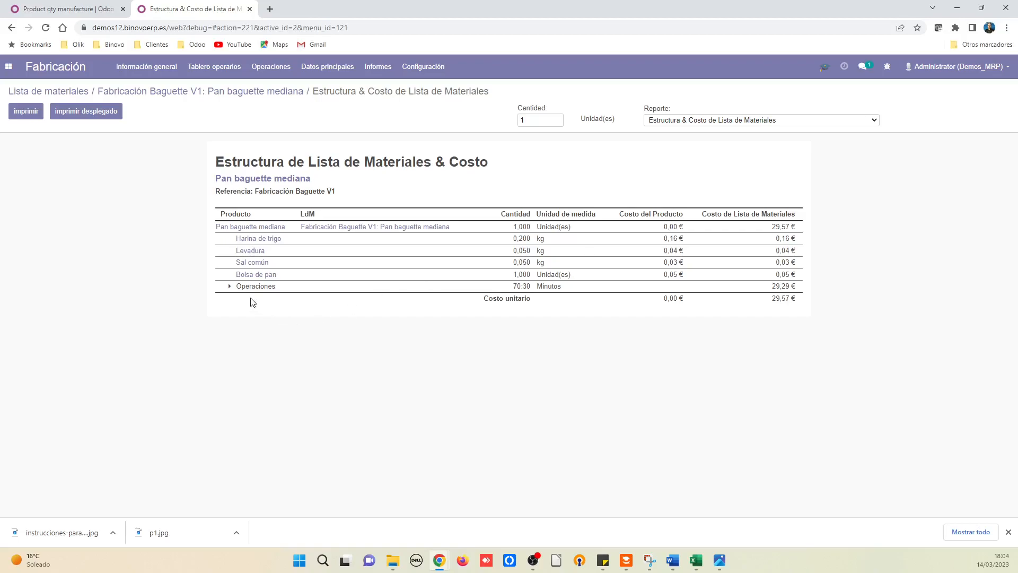
left_click(229, 287)
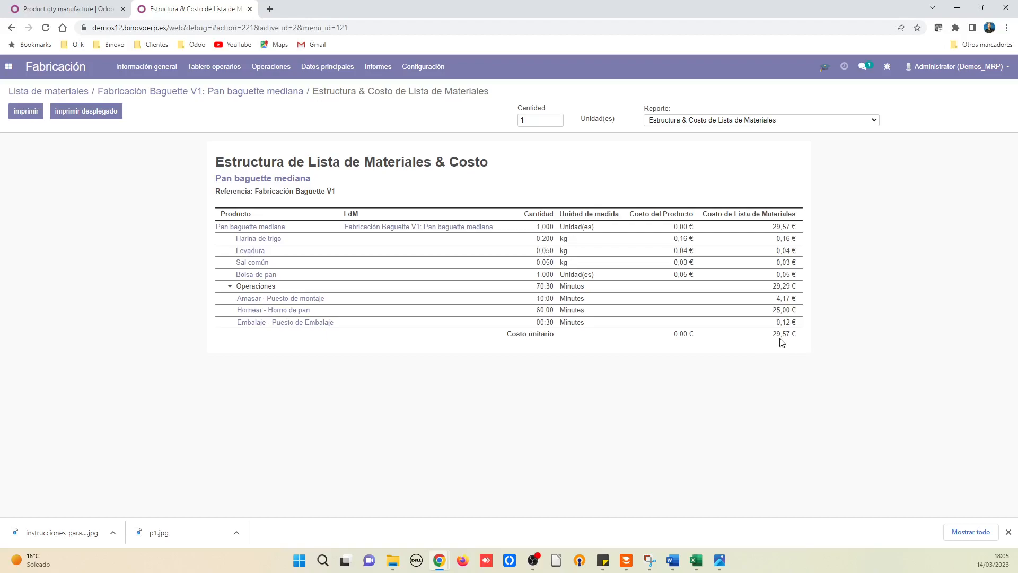
left_click(527, 119)
type("00")
key("Return")
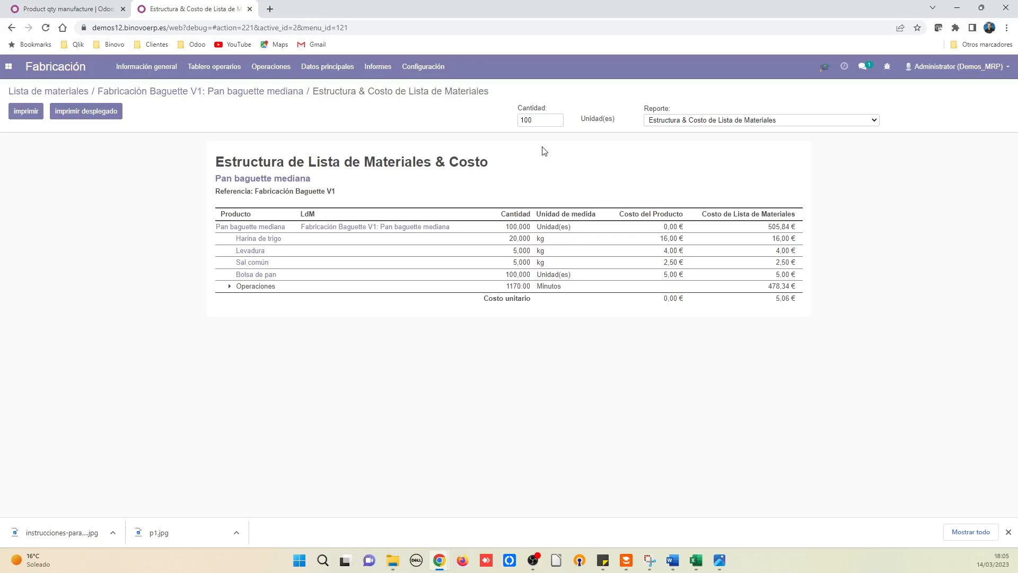
left_click(229, 289)
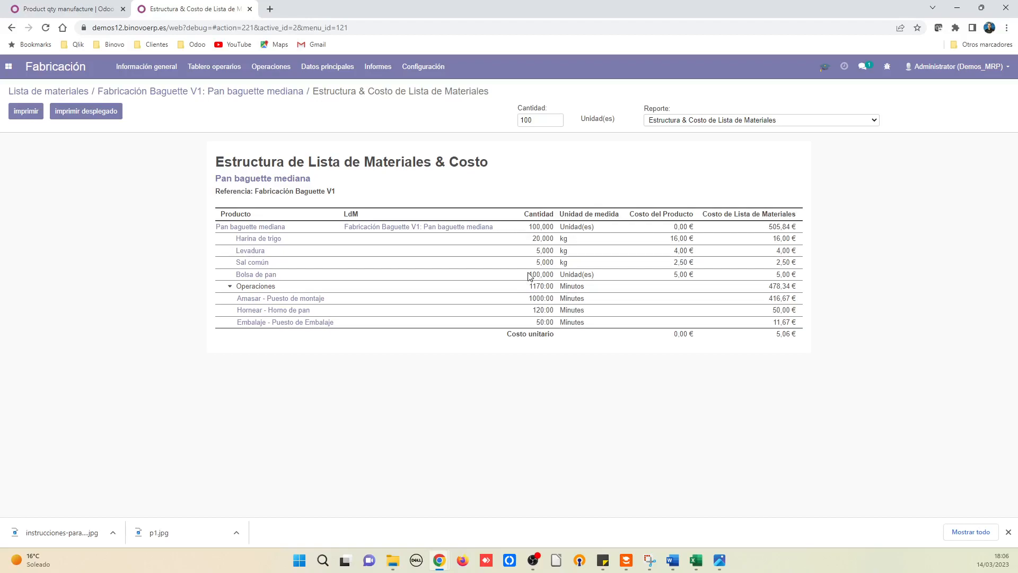
Step: Recalculate the structure and cost report for 49 units and expand the operations to examine their times and costs
left_click_drag(534, 120, 505, 124)
type("49")
left_click(539, 153)
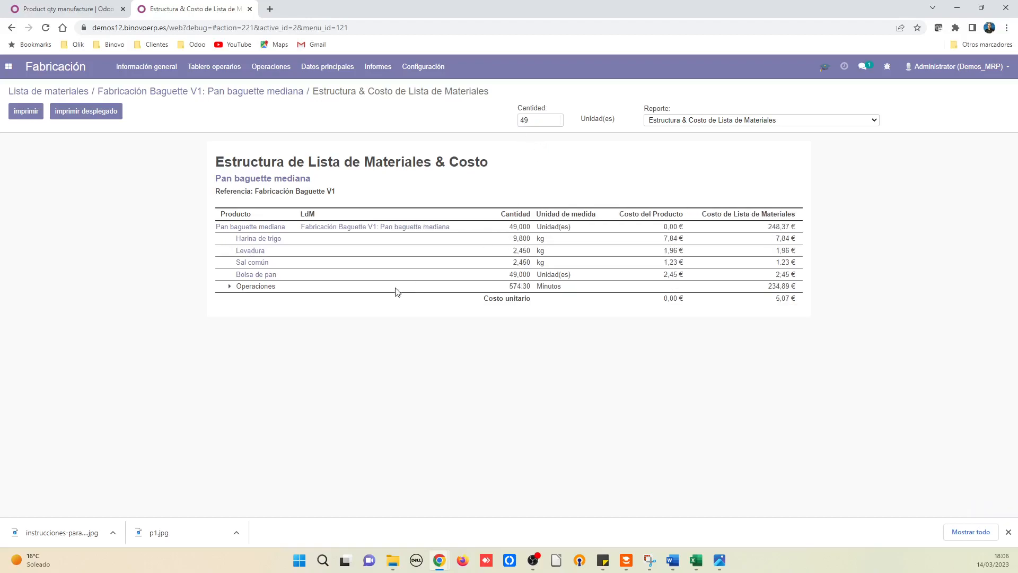
left_click(228, 287)
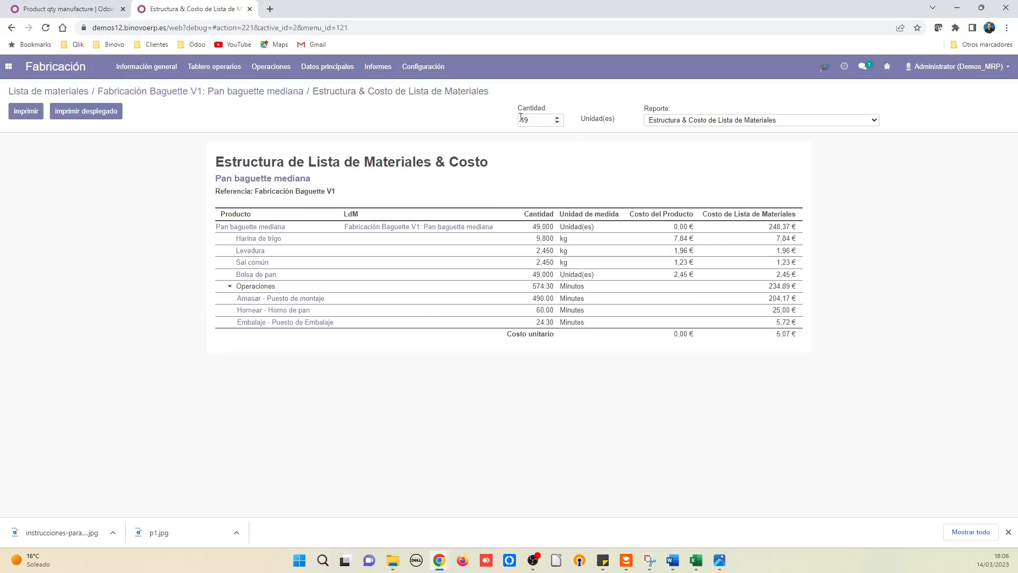
Step: Recalculate the structure and cost report for 51 units and expand its operations breakdown
key("BackSpace")
type("51")
left_click(539, 148)
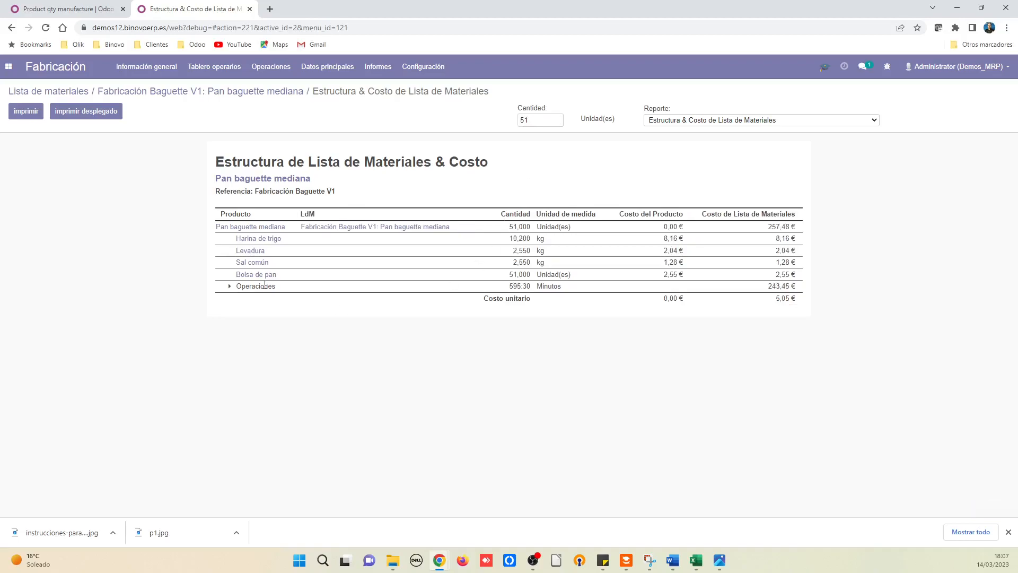
left_click(231, 288)
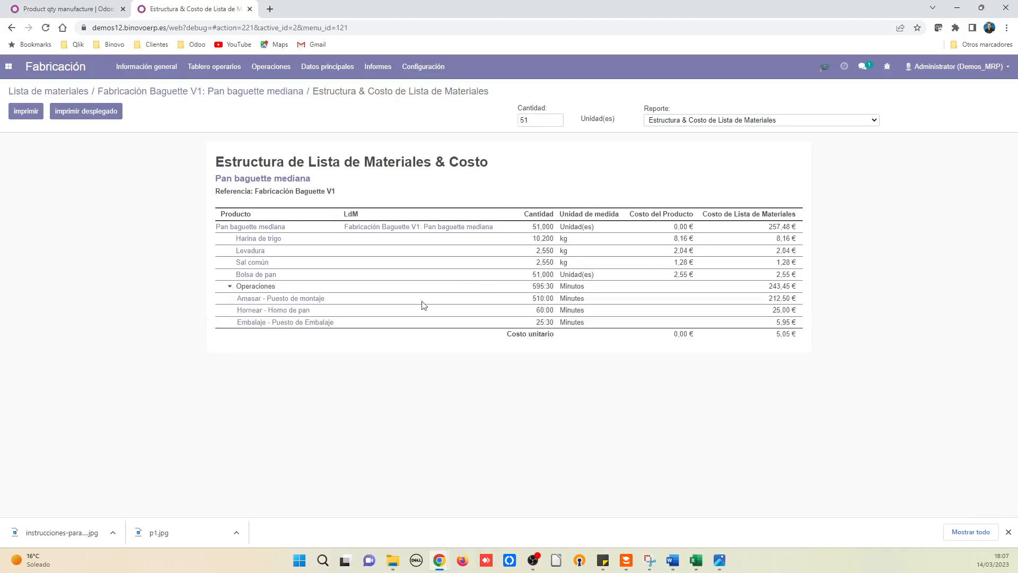
Step: Set the report quantity to 60 units and examine the duration and cost of each operation
left_click_drag(537, 121, 499, 122)
type("60")
left_click(583, 177)
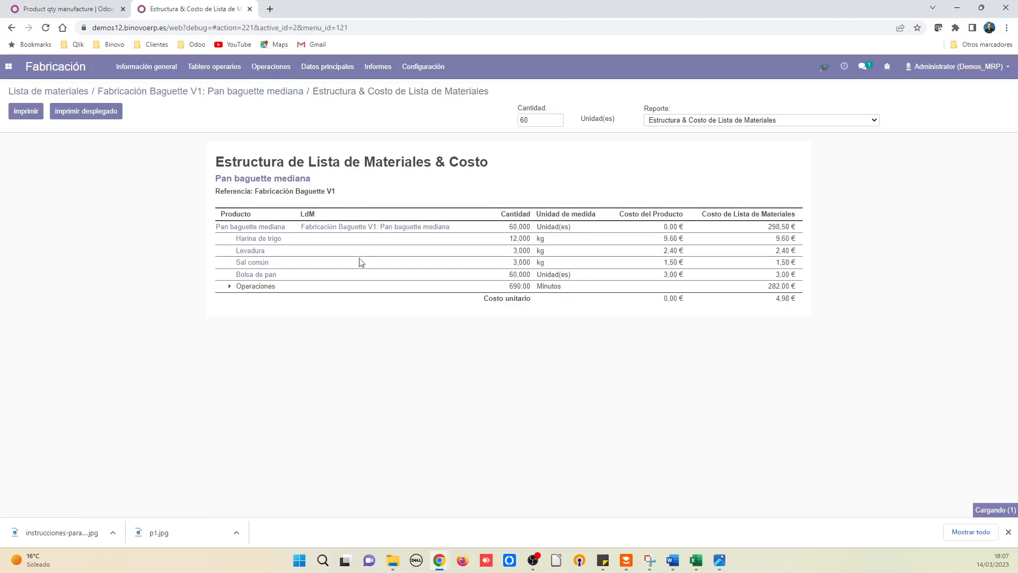
left_click(230, 286)
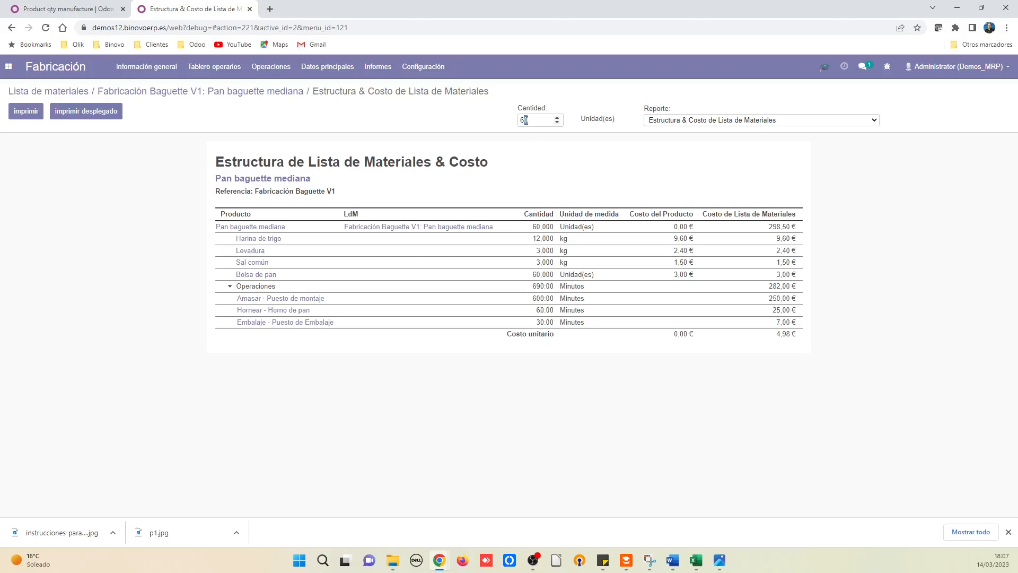
Step: Set the report quantity to 61 units and expand the operations to check the baking time and cost
type("1")
left_click(535, 164)
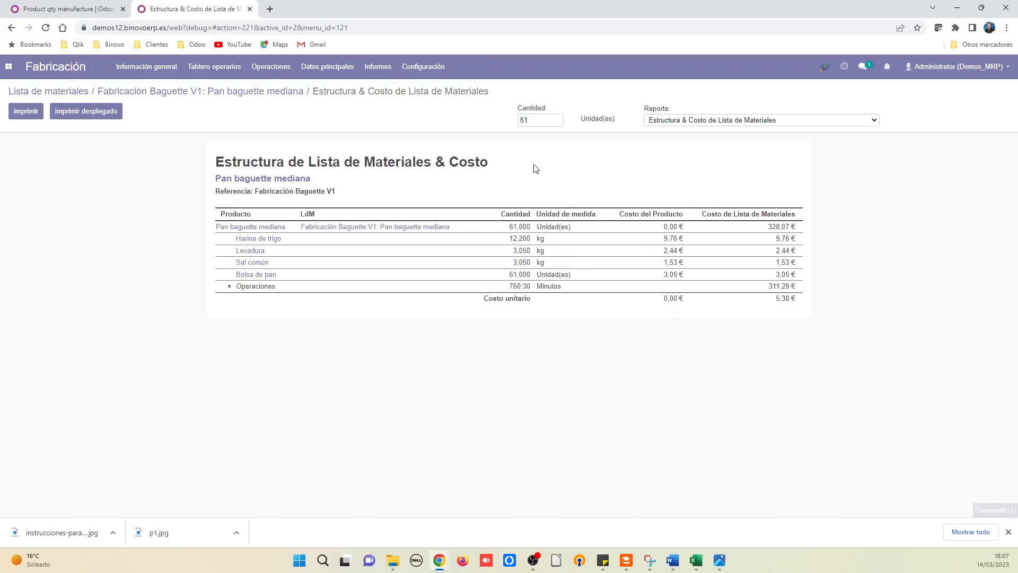
left_click(229, 287)
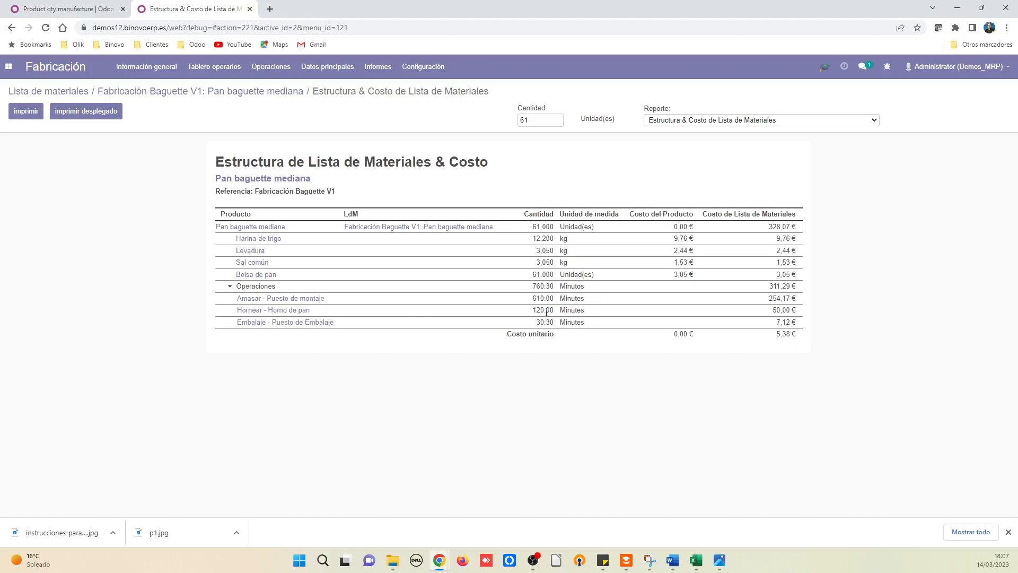
Step: Return the report quantity to 60 units to compare the unit cost
left_click(534, 123)
key("BackSpace")
type("0")
left_click(569, 170)
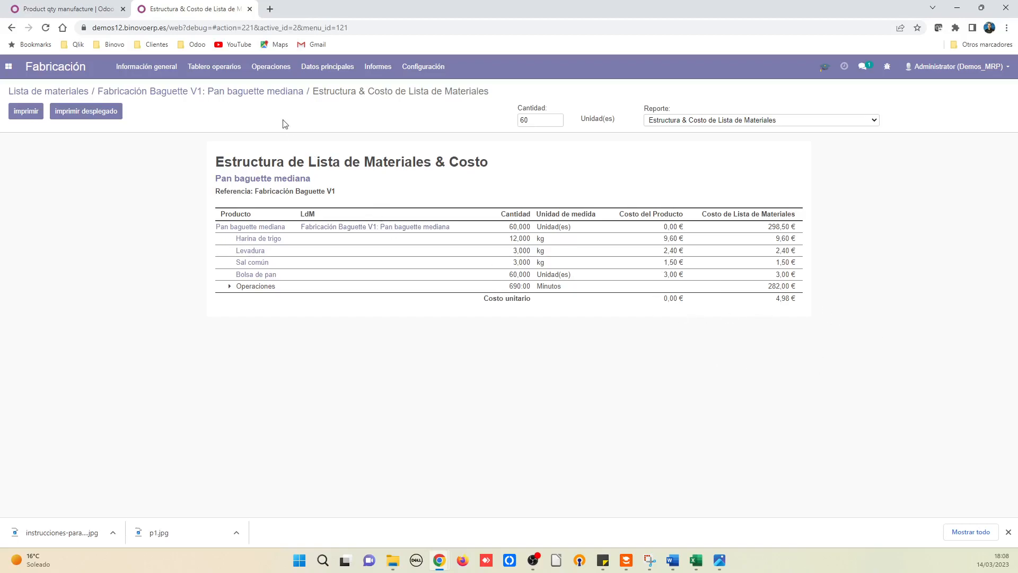
Step: Open the Mesa redonda bill of materials, check the operations of its route Fabricación mesas sencillas, and return to the bill of materials
left_click(268, 98)
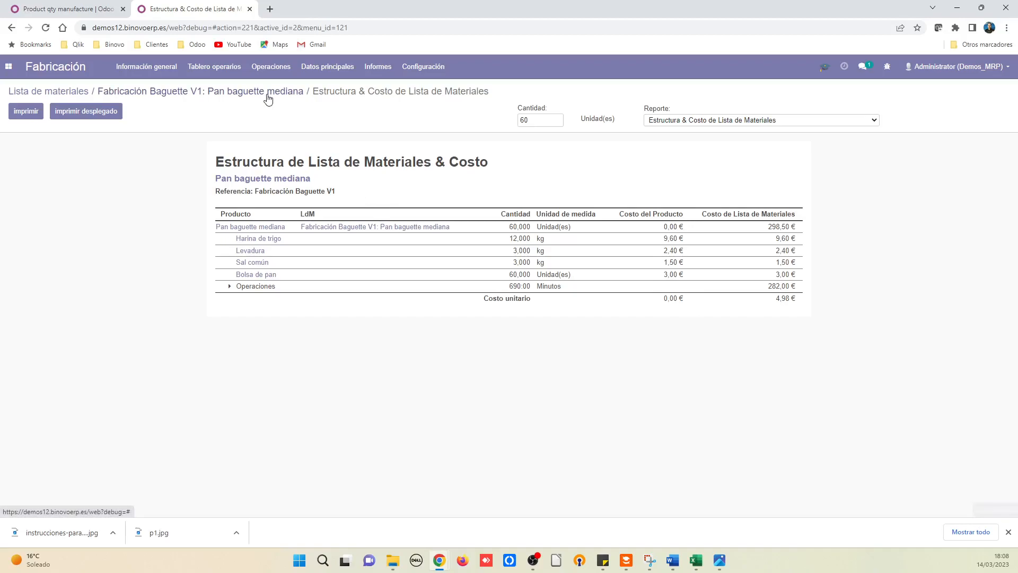
left_click(74, 92)
left_click(280, 152)
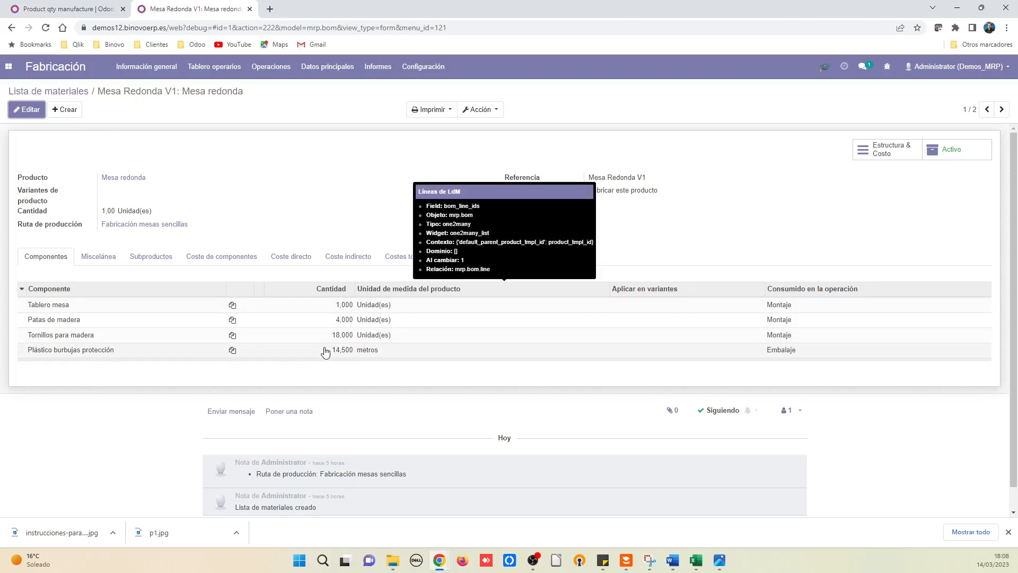
left_click(139, 227)
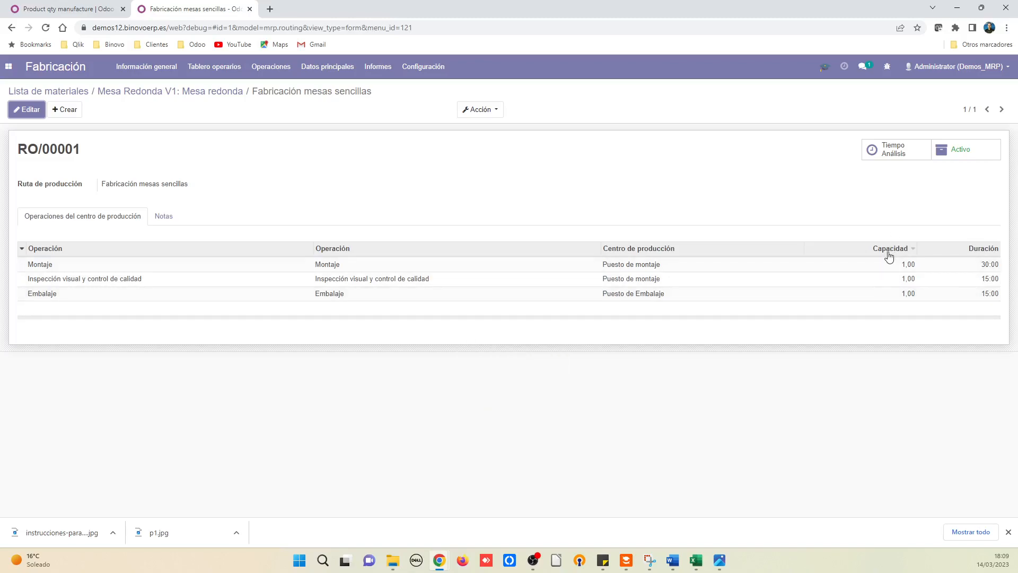
left_click(183, 96)
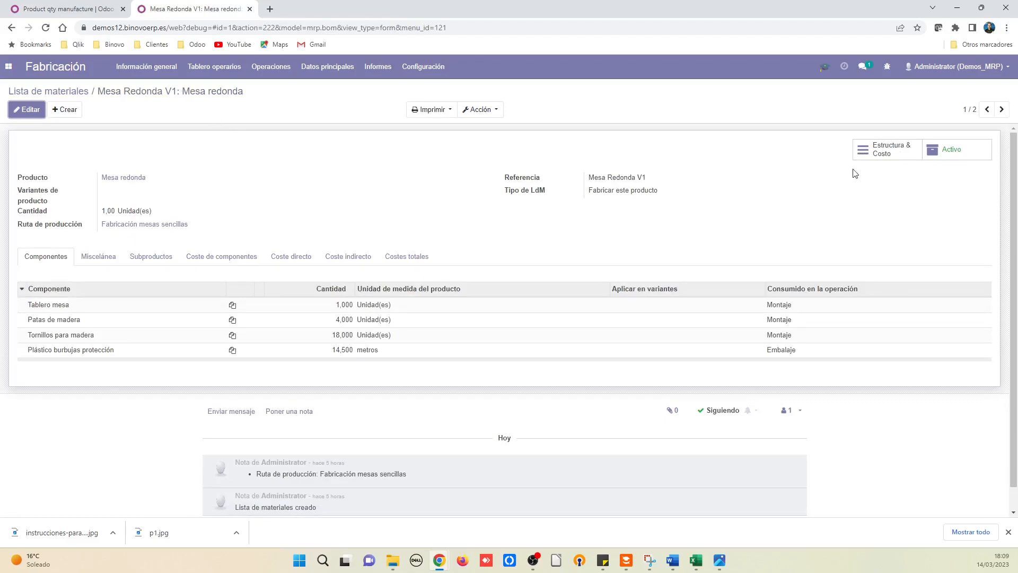
Step: Examine the structure and cost report of Mesa redonda with its operations expanded, and recalculate it for 50 units
left_click(876, 152)
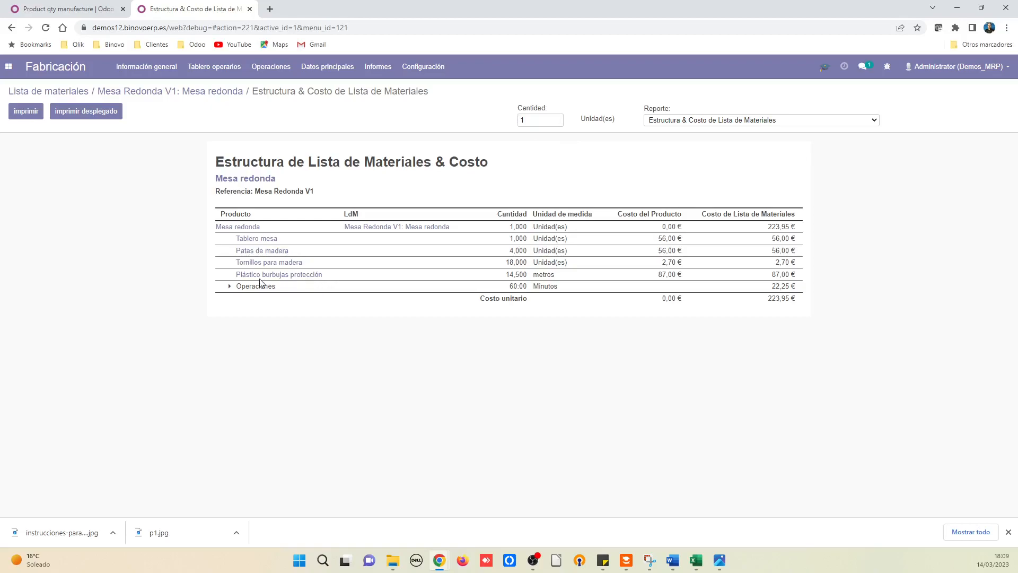
left_click(230, 286)
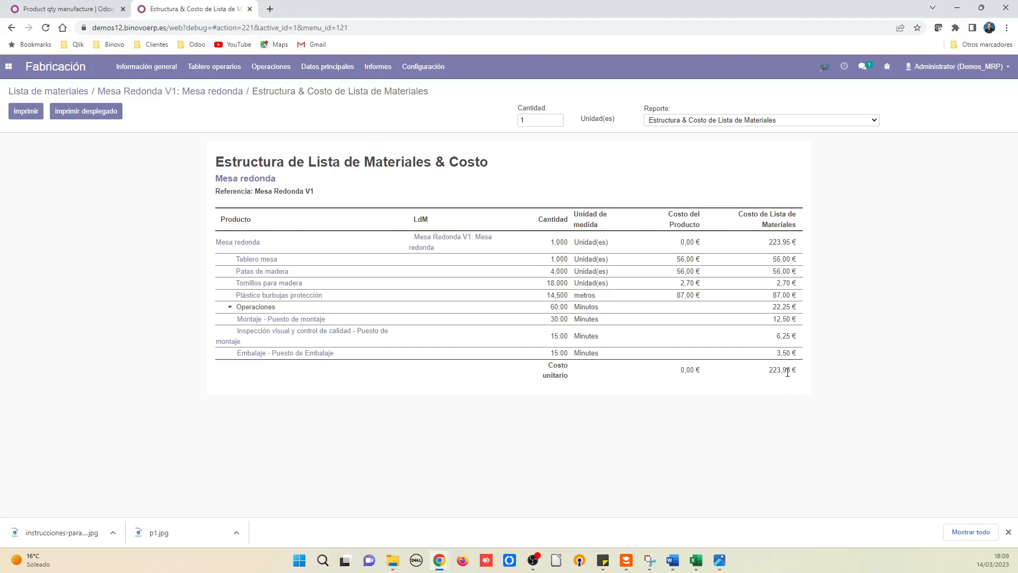
double_click(534, 120)
type("50")
left_click(552, 183)
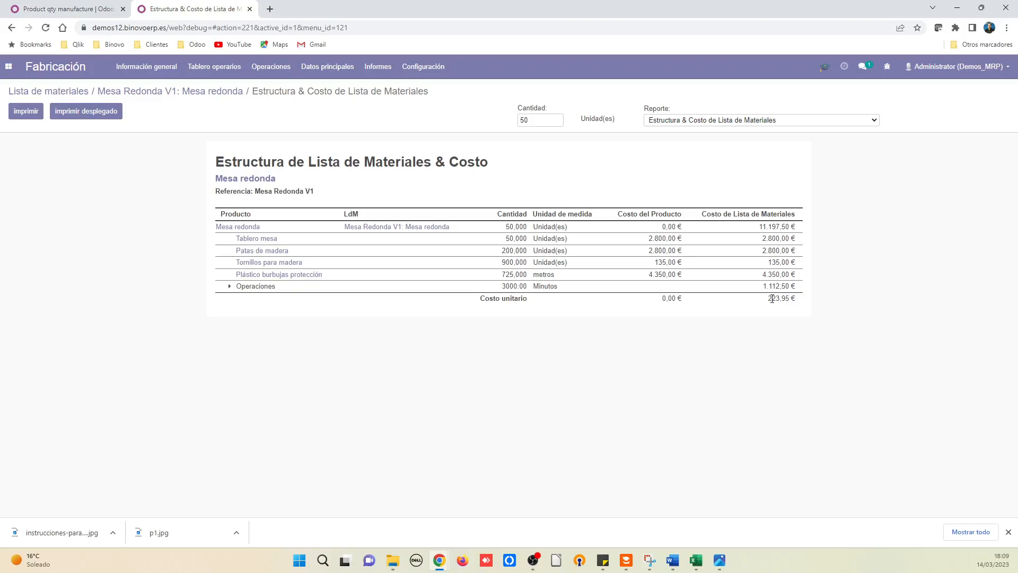
Step: Return to the list of bills of materials and open the one for Pan baguette mediana
left_click(193, 99)
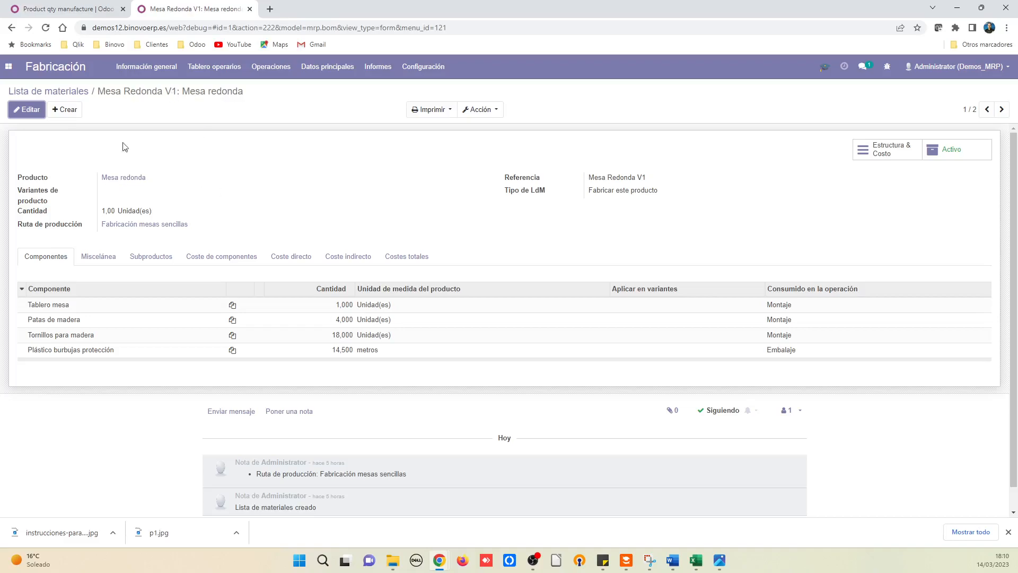
left_click(75, 91)
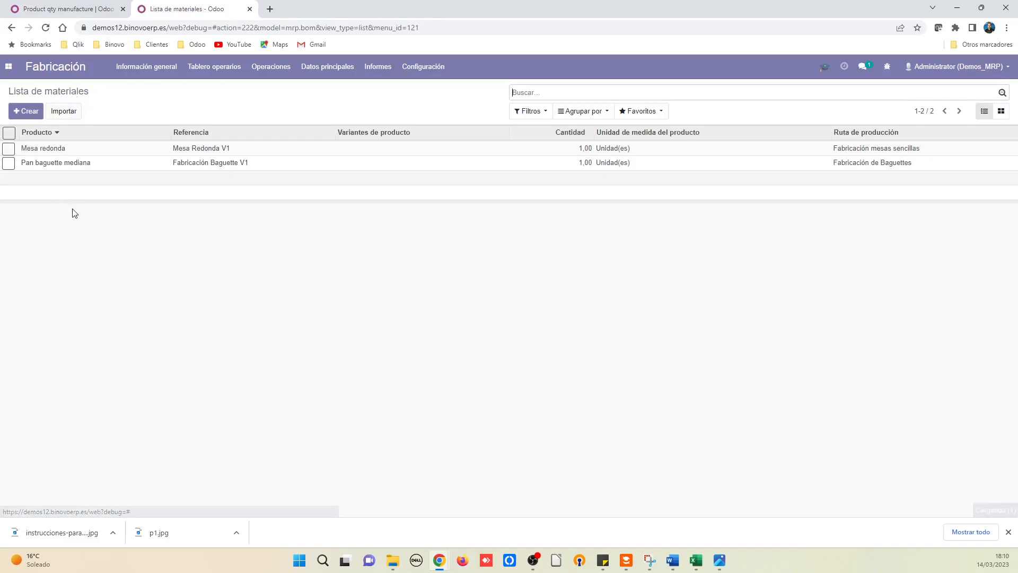
left_click(111, 163)
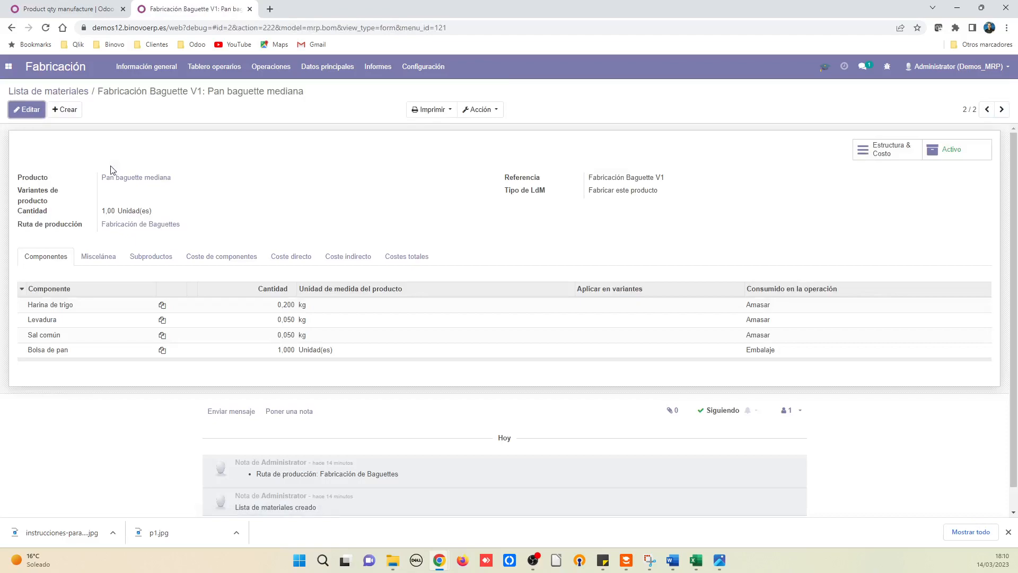